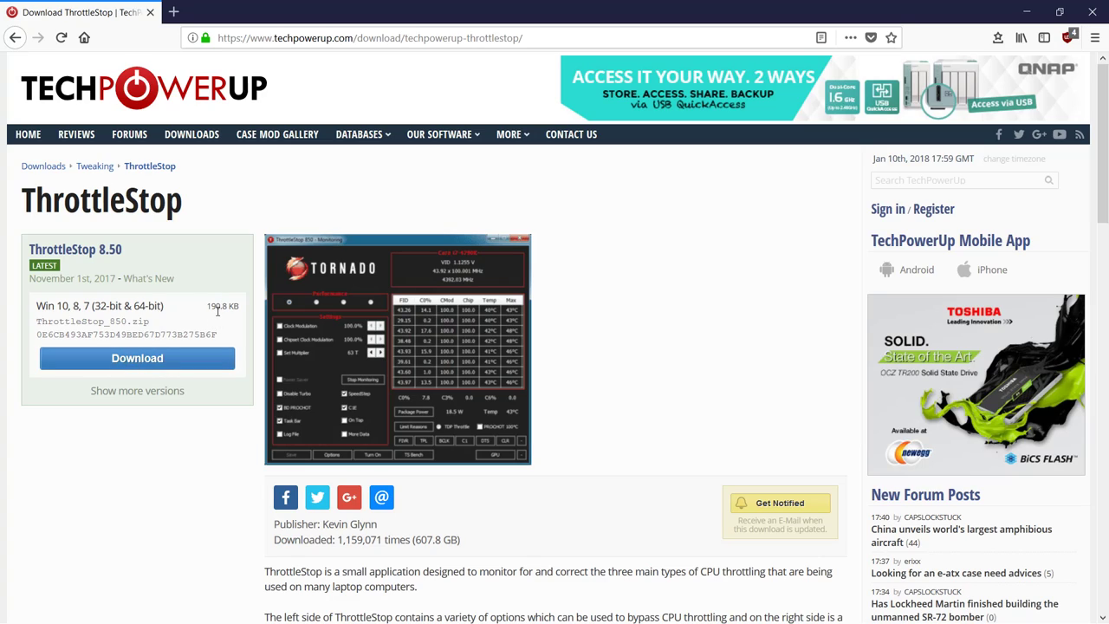
Minimize the browser, view the contents of the ThrottleStop_850 folder in Downloads, and close the folder window
click(1020, 14)
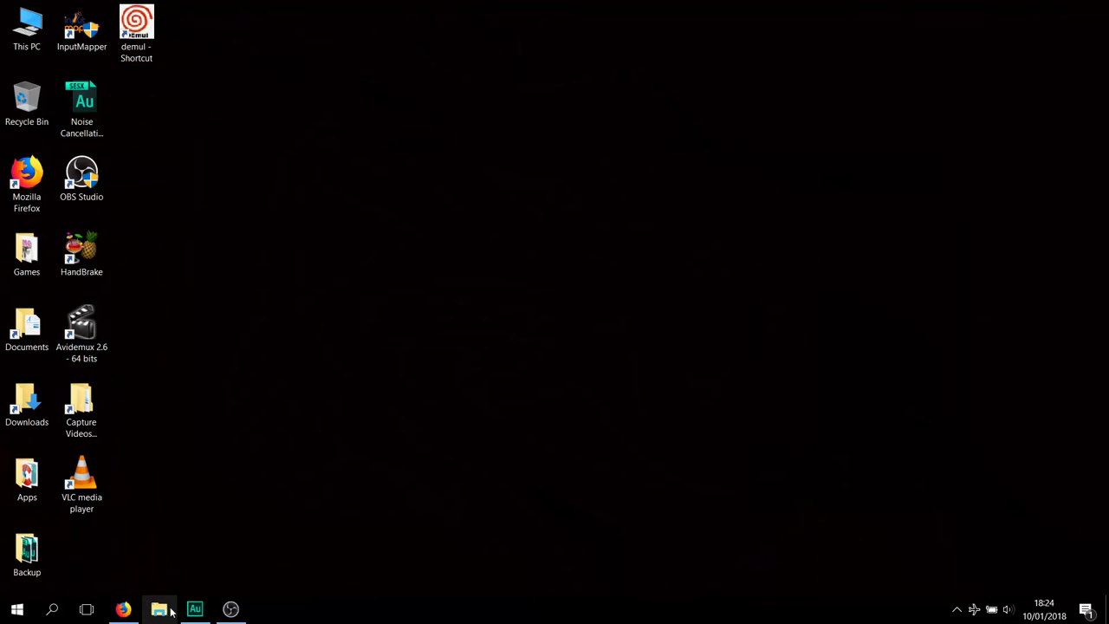
click(29, 405)
double_click(29, 405)
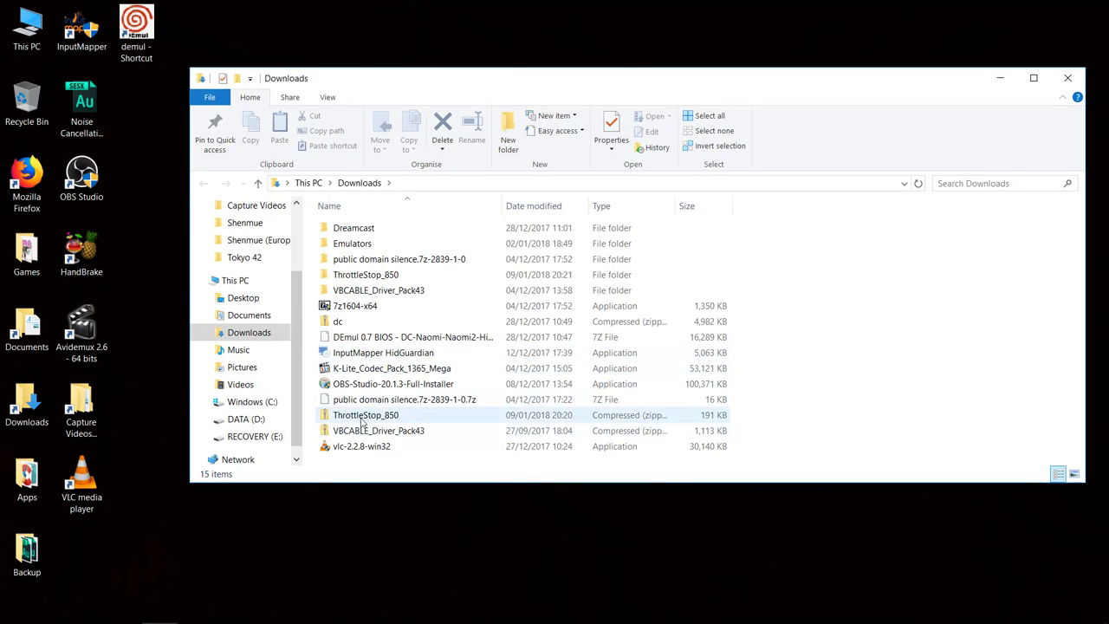
double_click(378, 276)
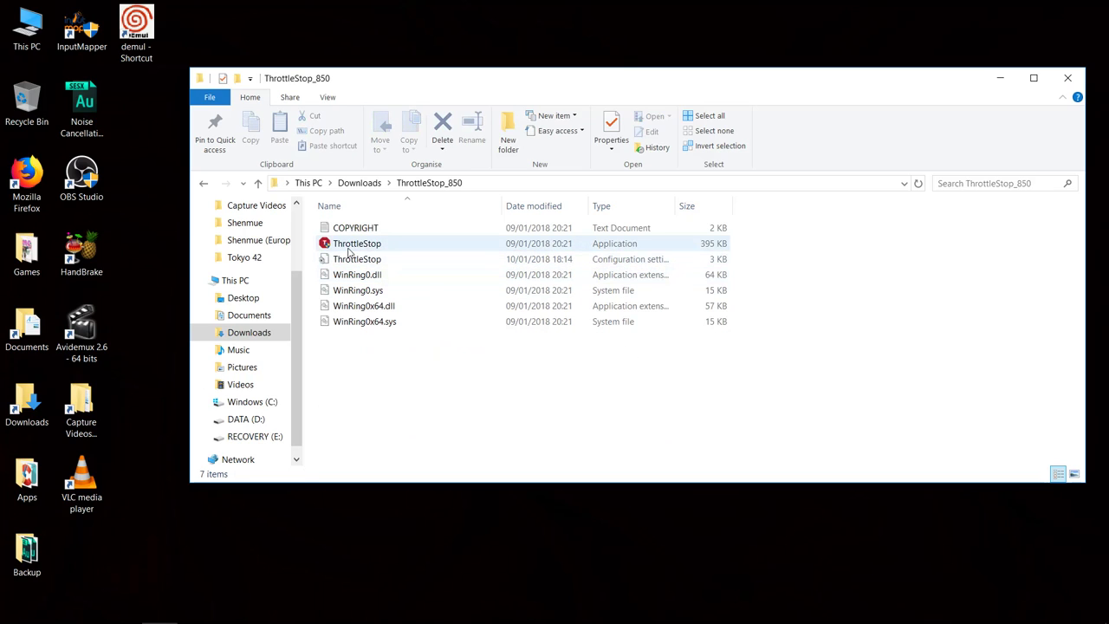
click(1067, 78)
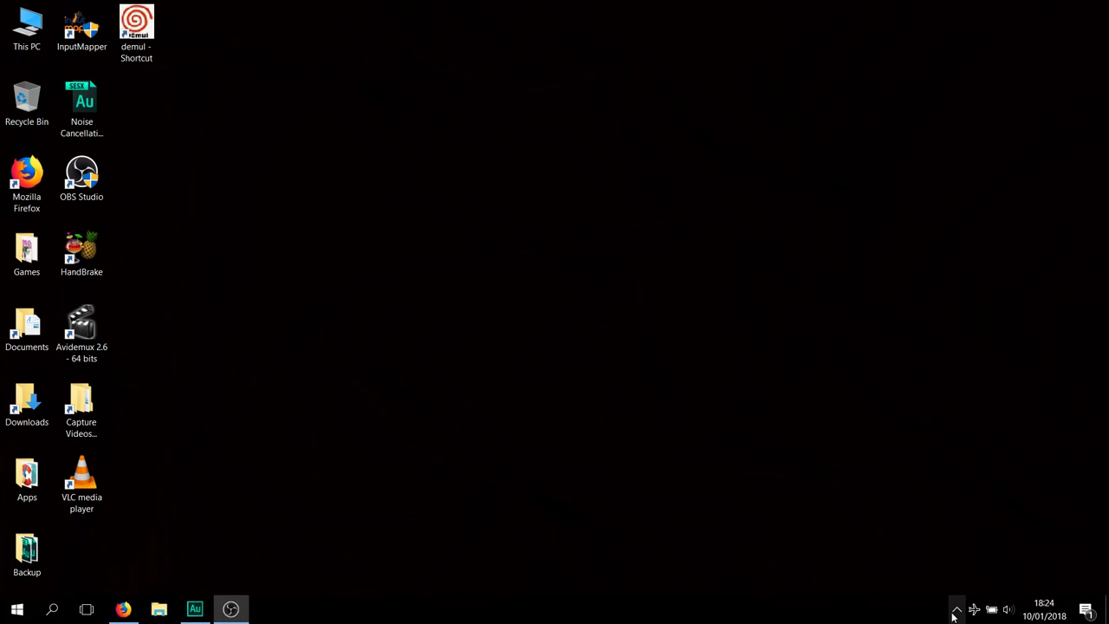
Restore the ThrottleStop window already running in the background and move it slightly upward on the desktop
click(956, 612)
click(956, 580)
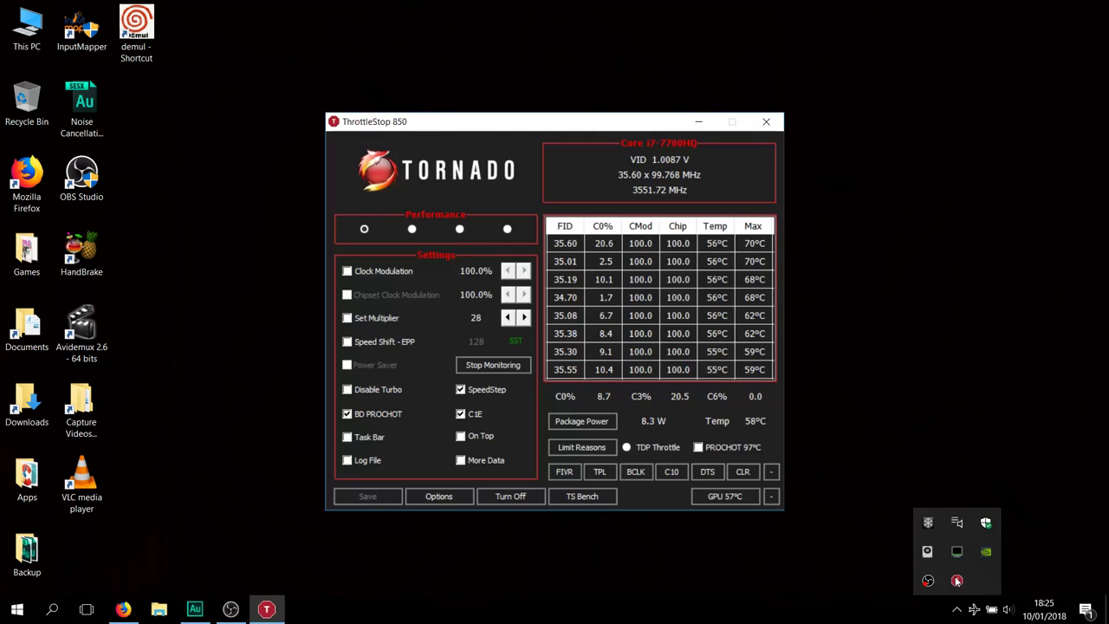
drag(579, 119, 584, 93)
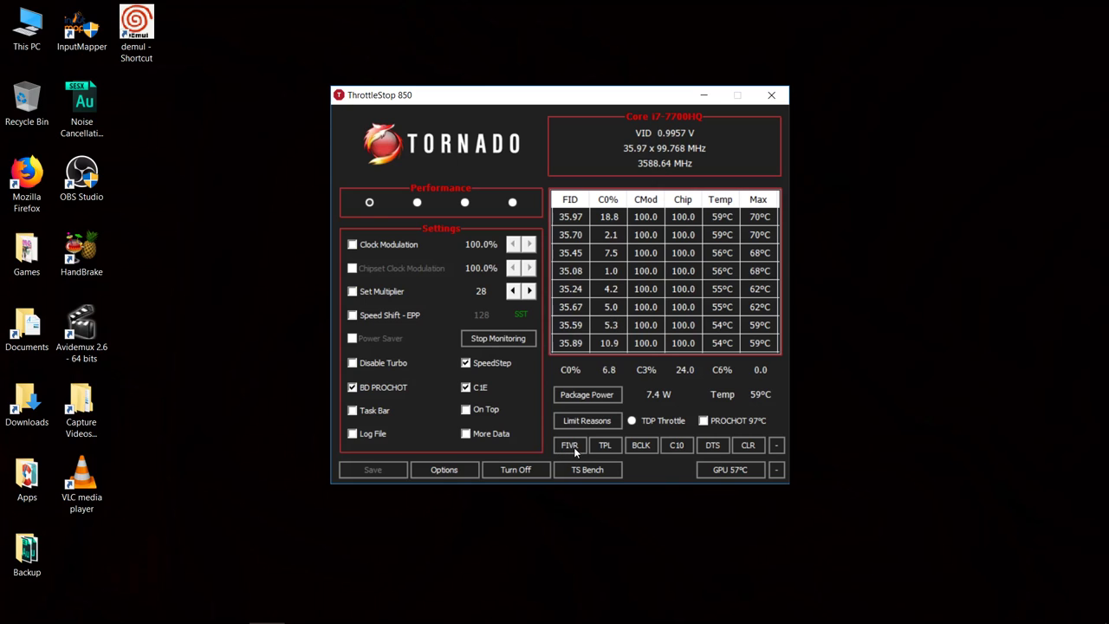
Open ThrottleStop's FIVR control and set the CPU Core offset voltage to -100.6 mV
click(570, 446)
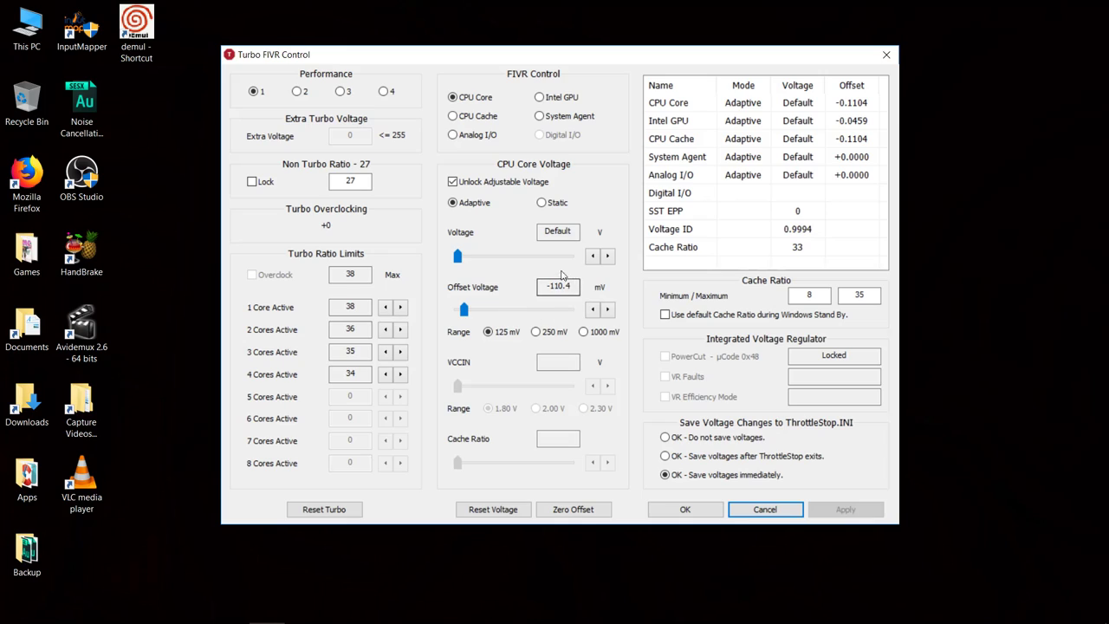
click(608, 309)
click(607, 310)
click(607, 309)
click(608, 309)
click(607, 309)
click(607, 309)
click(607, 310)
click(607, 309)
click(607, 309)
click(607, 309)
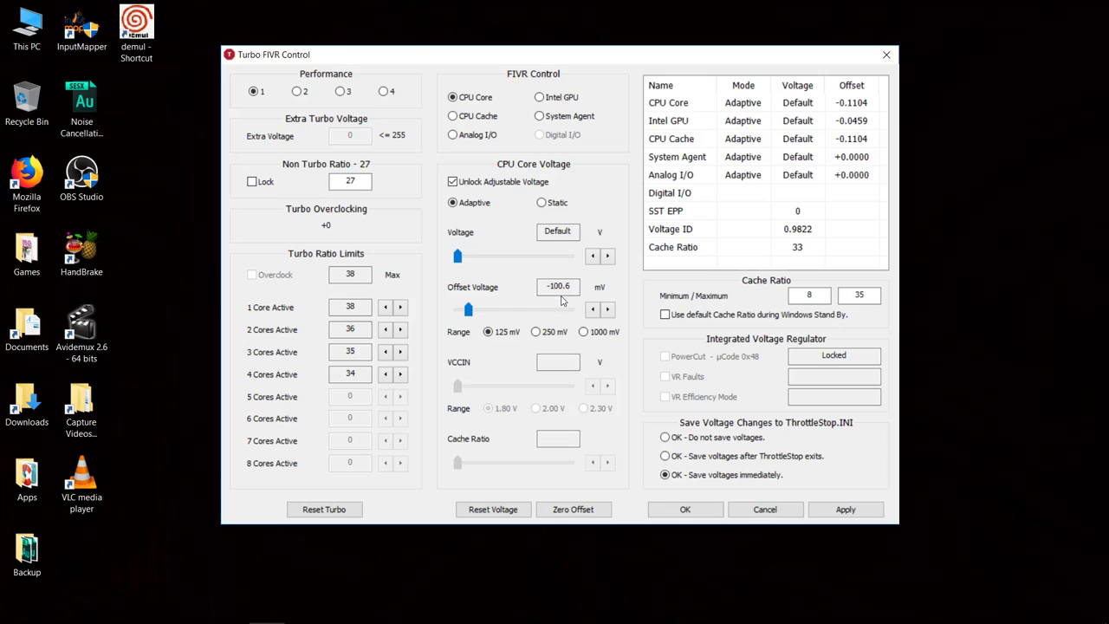
Select CPU Cache in the FIVR control and raise its offset voltage by several increments toward zero
click(479, 122)
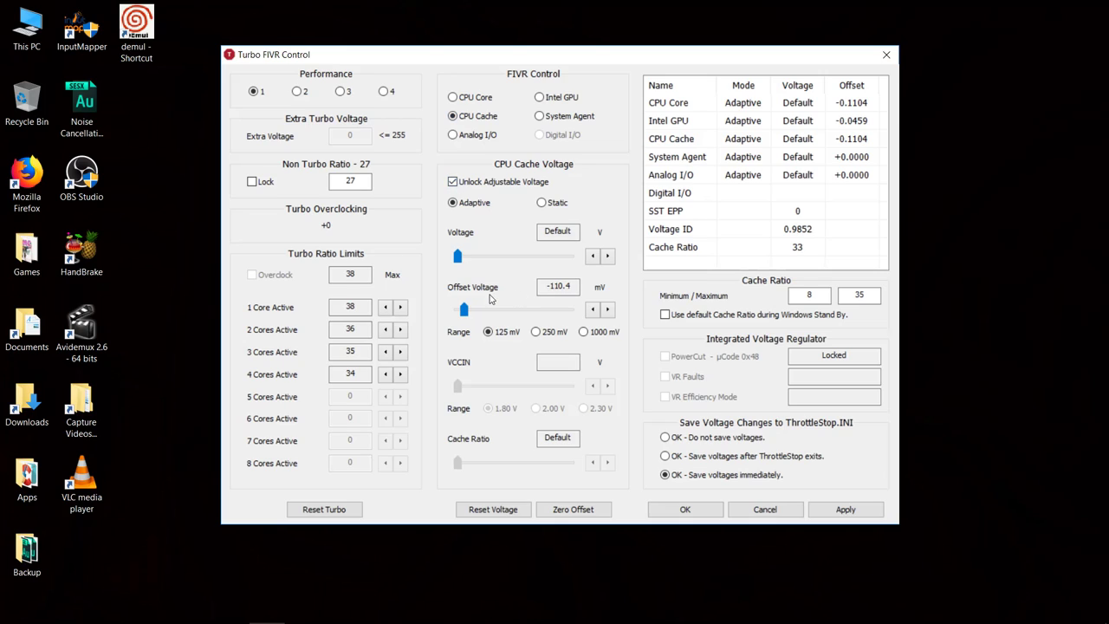
click(607, 310)
click(606, 310)
click(607, 310)
click(606, 310)
click(607, 310)
click(607, 310)
click(606, 310)
click(606, 310)
Select Intel GPU in the FIVR control and set its offset voltage to -40.0 mV
click(551, 101)
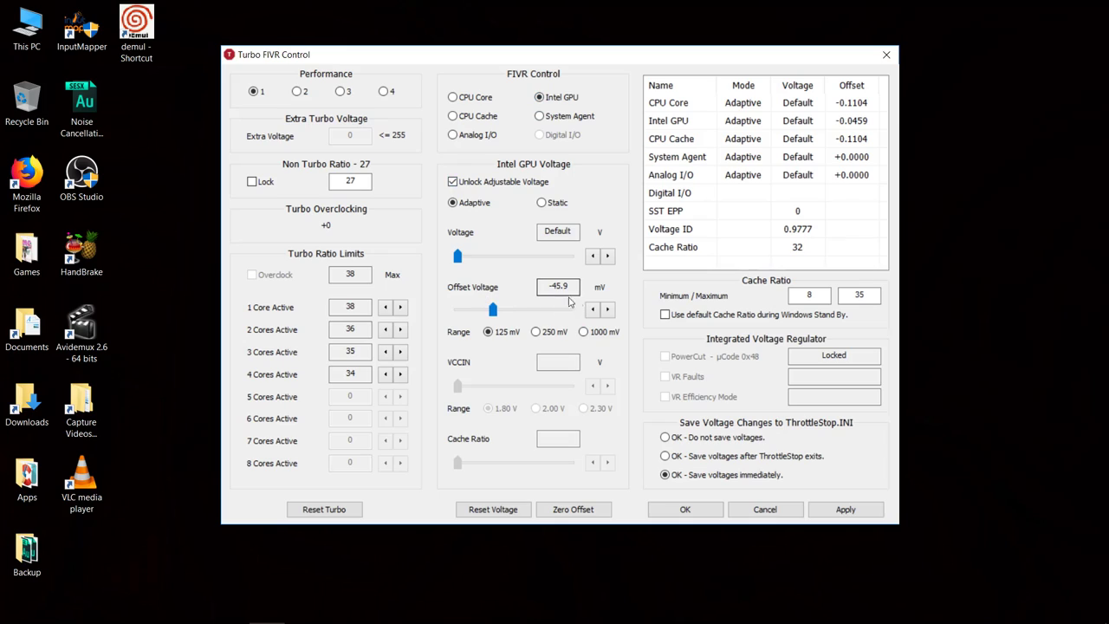
click(610, 314)
click(610, 314)
click(610, 314)
click(611, 315)
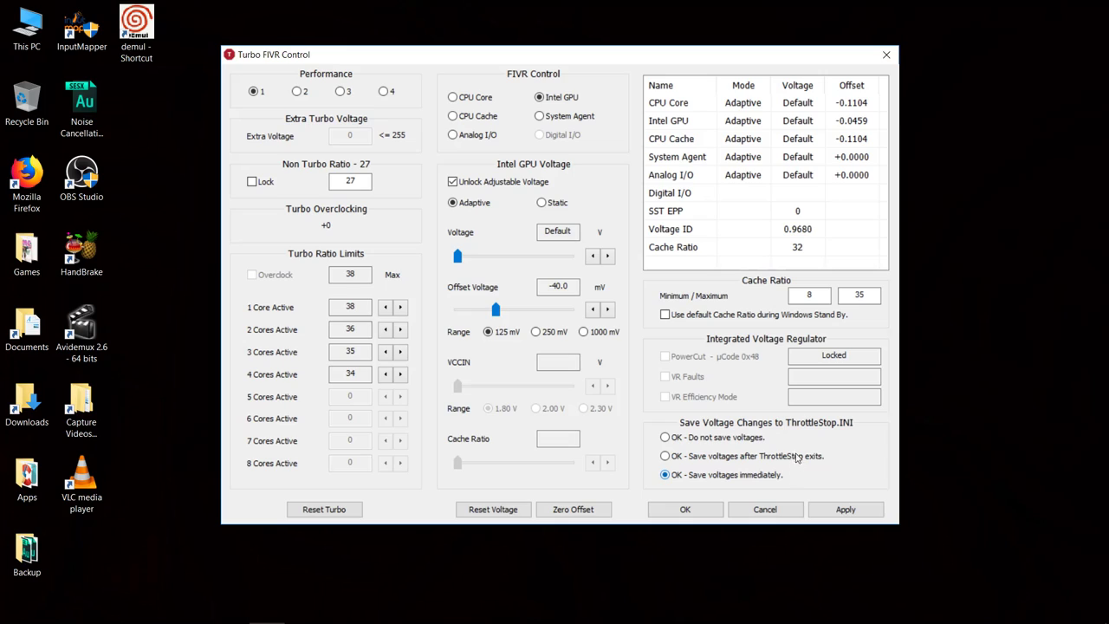
Try the option not to save voltages, reselect saving them immediately, and cancel the FIVR changes
click(665, 438)
click(665, 475)
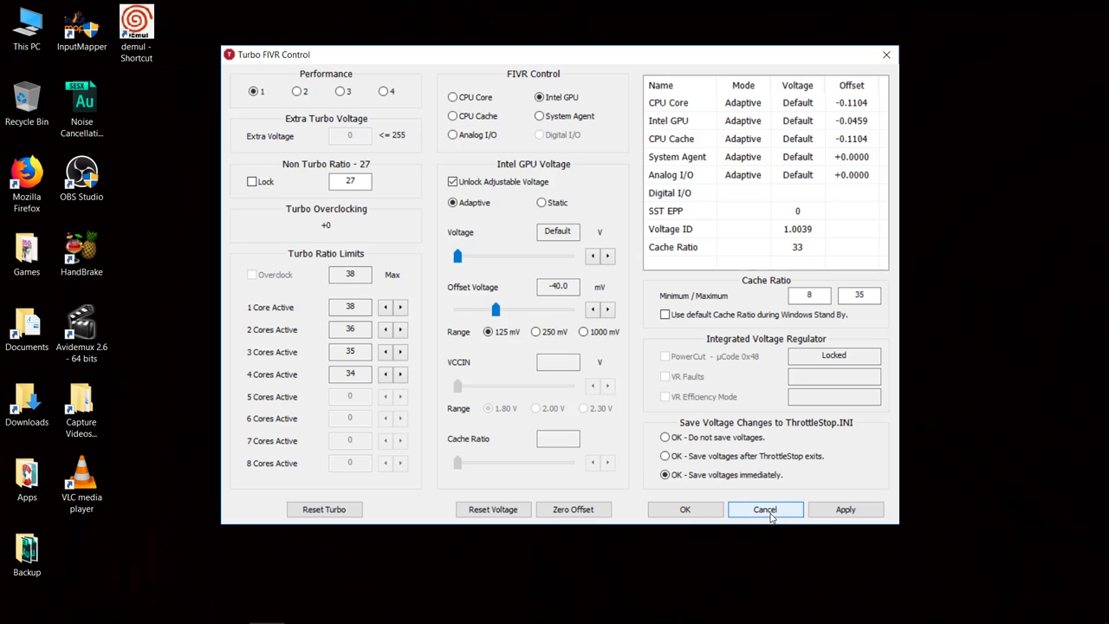
click(765, 512)
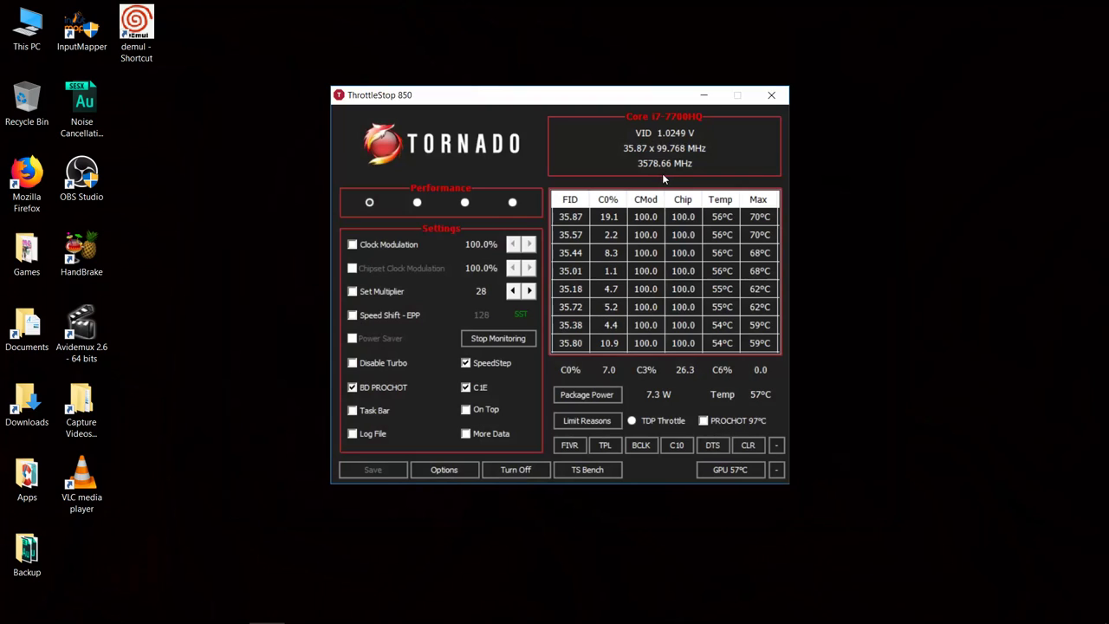
Review the ThrottleStop options, accept them and minimize ThrottleStop
click(444, 472)
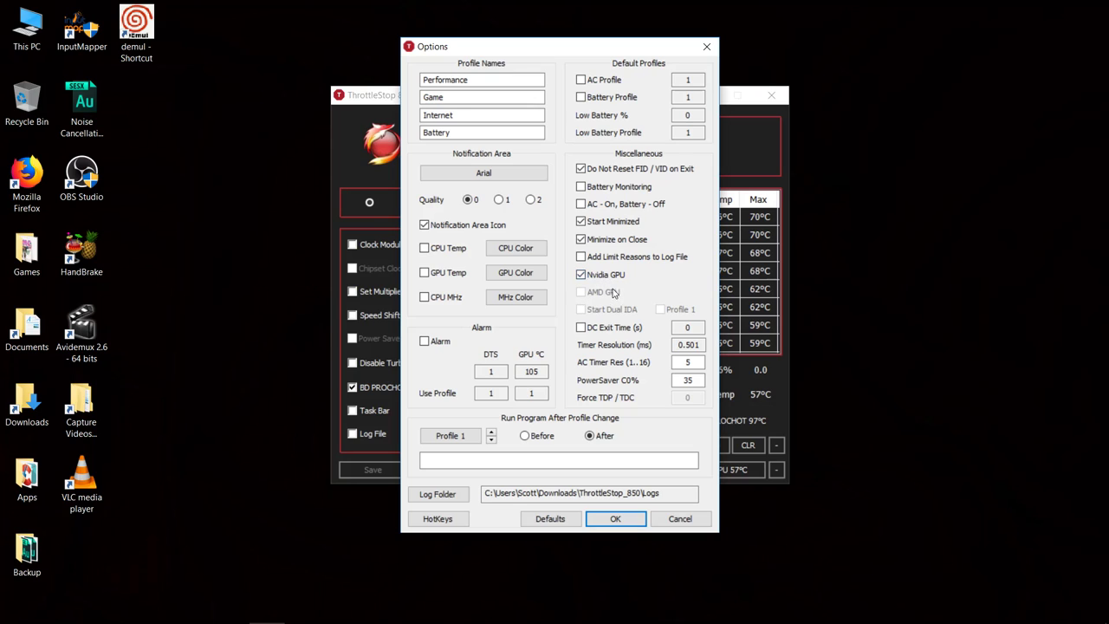
click(615, 519)
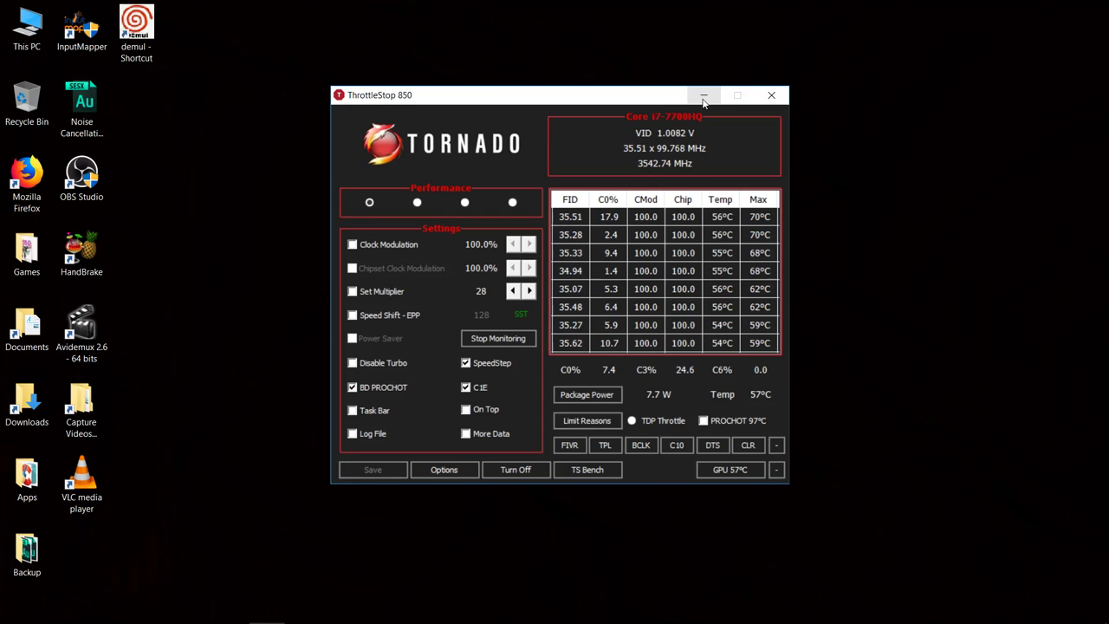
click(702, 101)
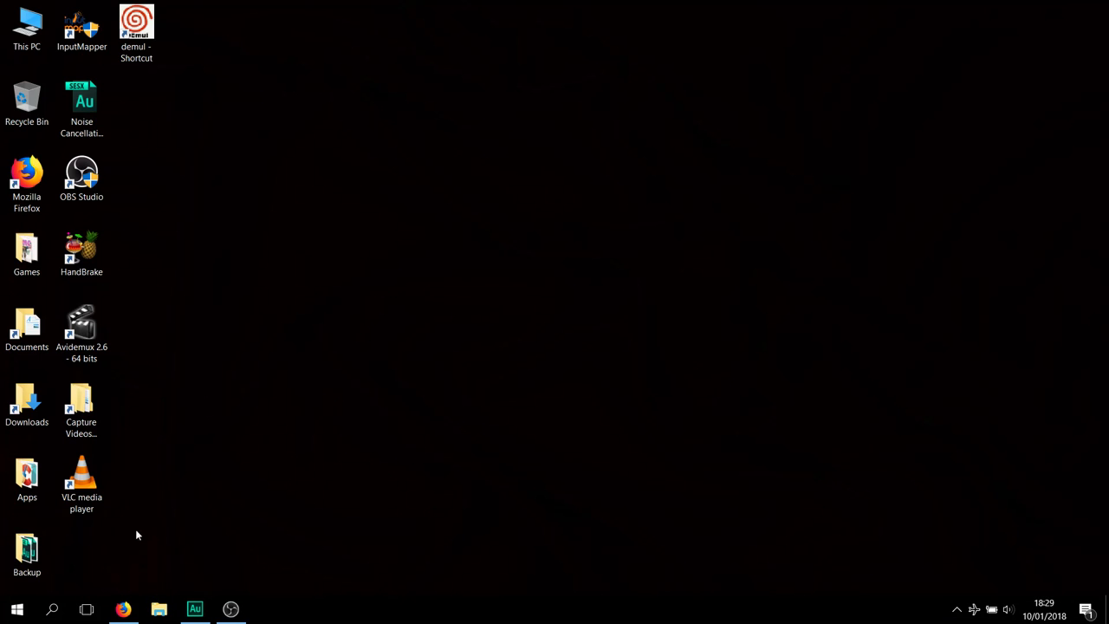
Search Windows for "task" and open Task Scheduler
click(53, 610)
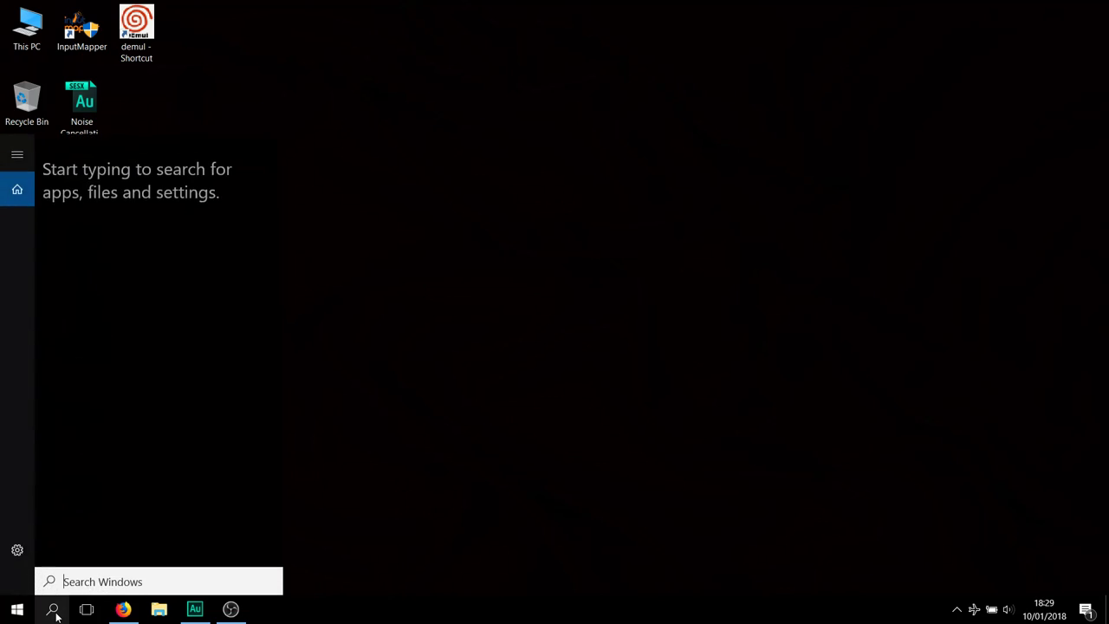
text(task)
click(130, 216)
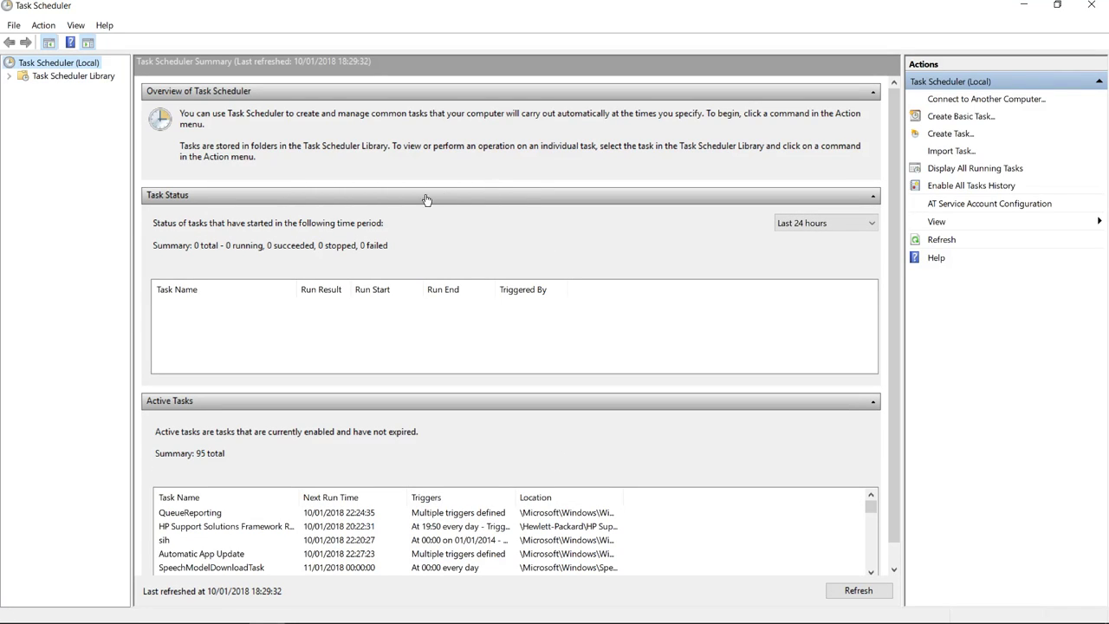
Start a new basic task named "Throttlestop 1" and continue to its trigger settings
click(957, 123)
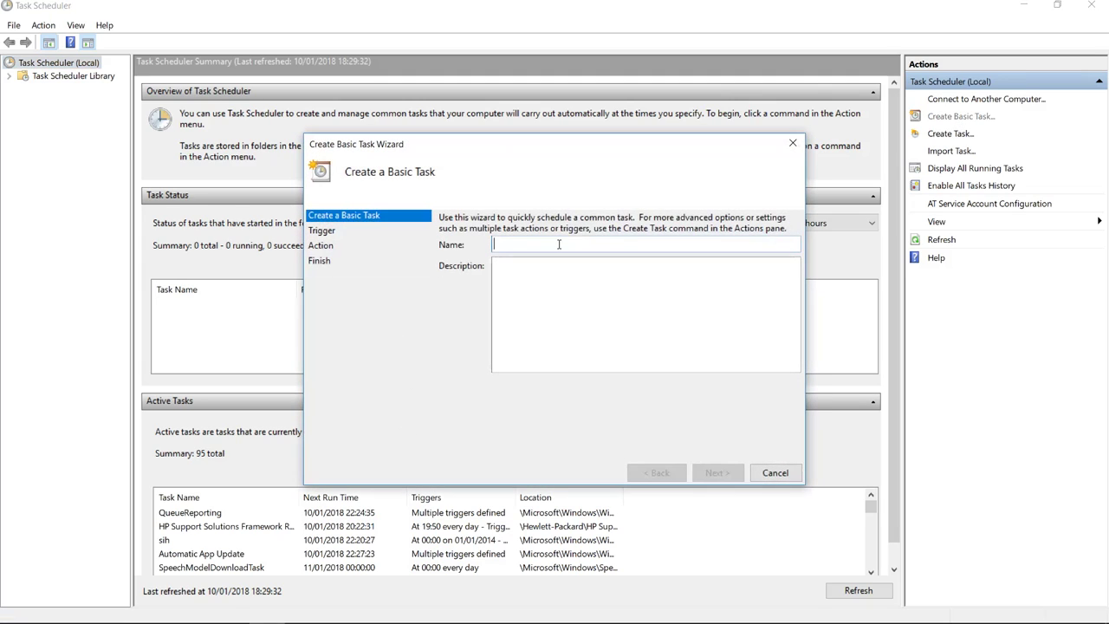
text(Throttlestop)
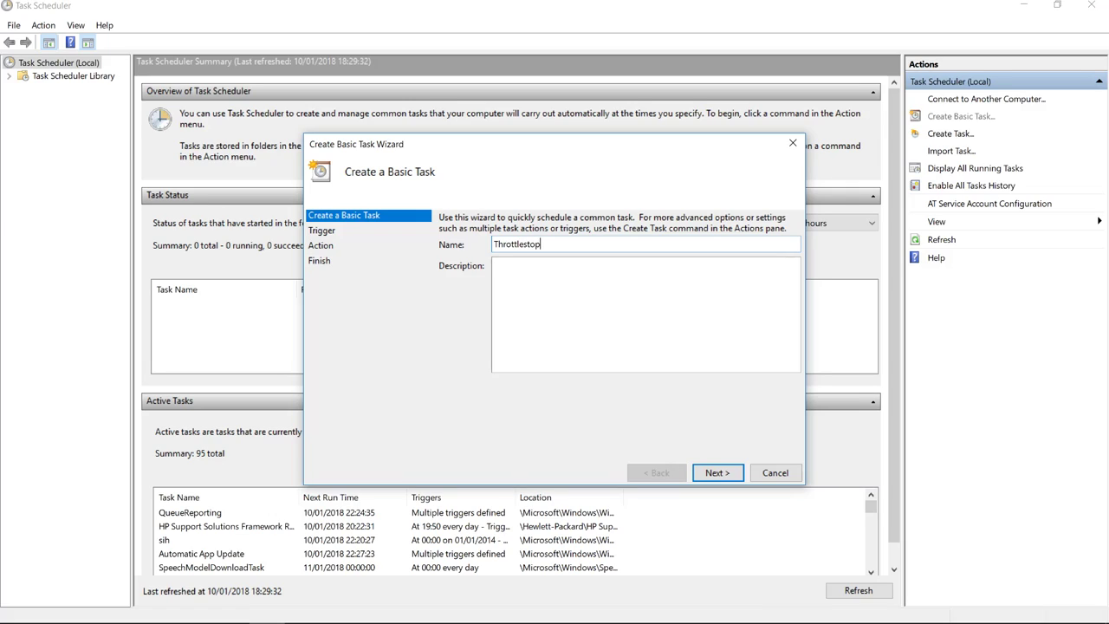
text( 1)
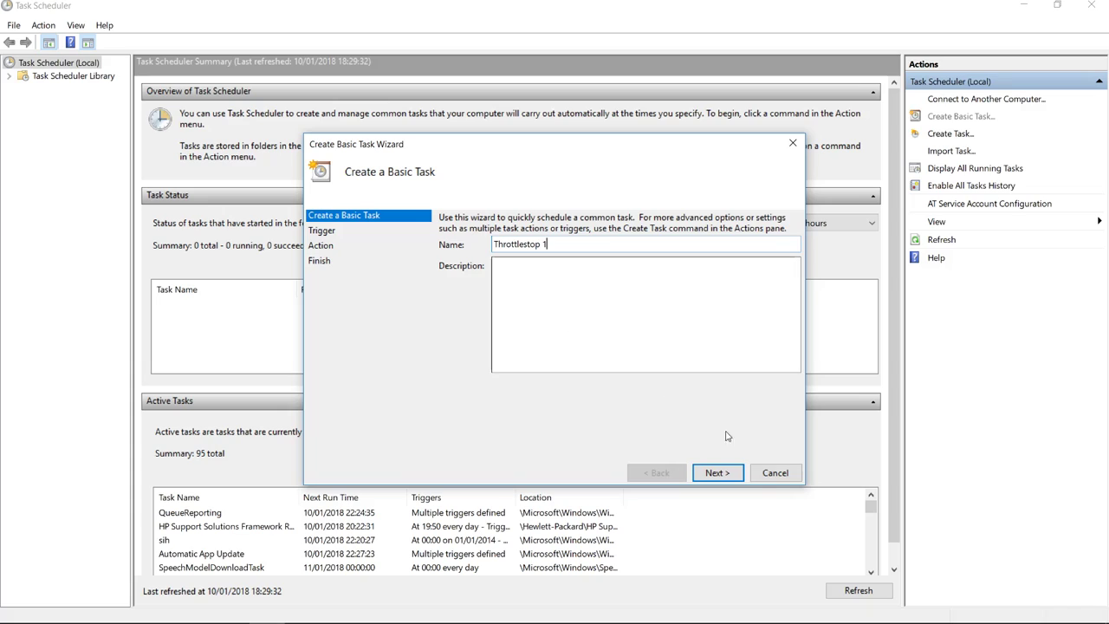
click(724, 473)
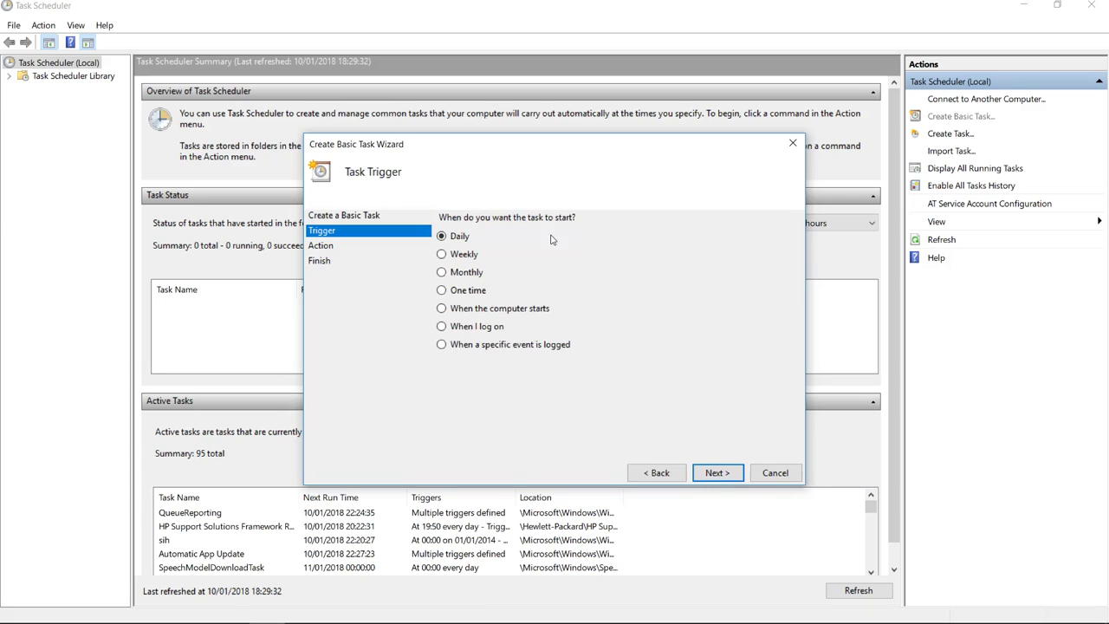
Set the task to start when I log on, check ThrottleStop among the background apps, and continue to the action settings
click(442, 327)
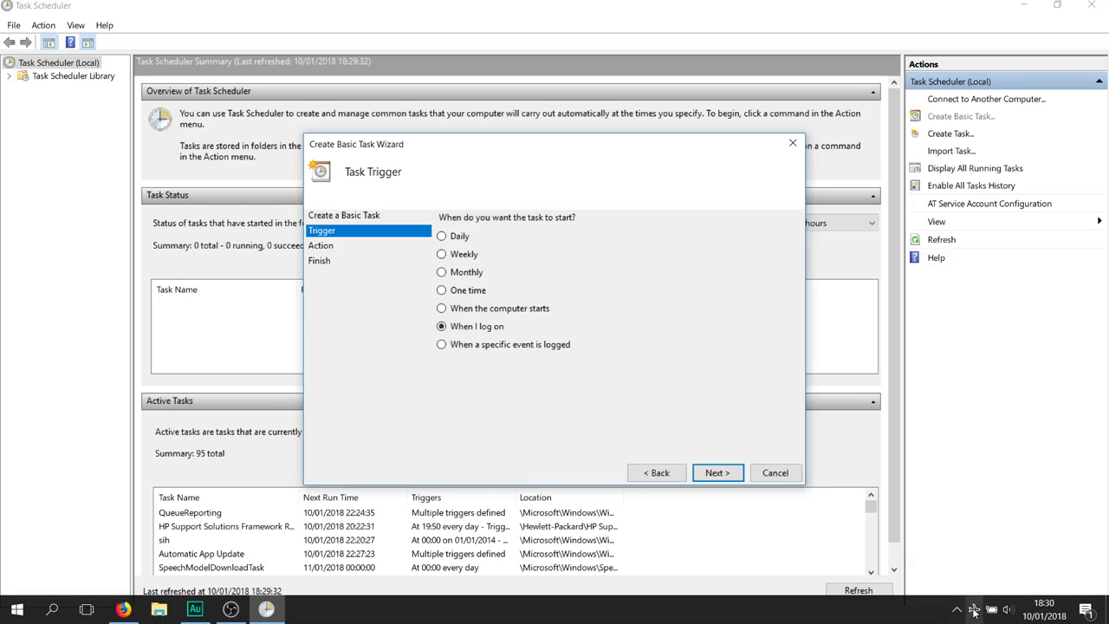
click(957, 612)
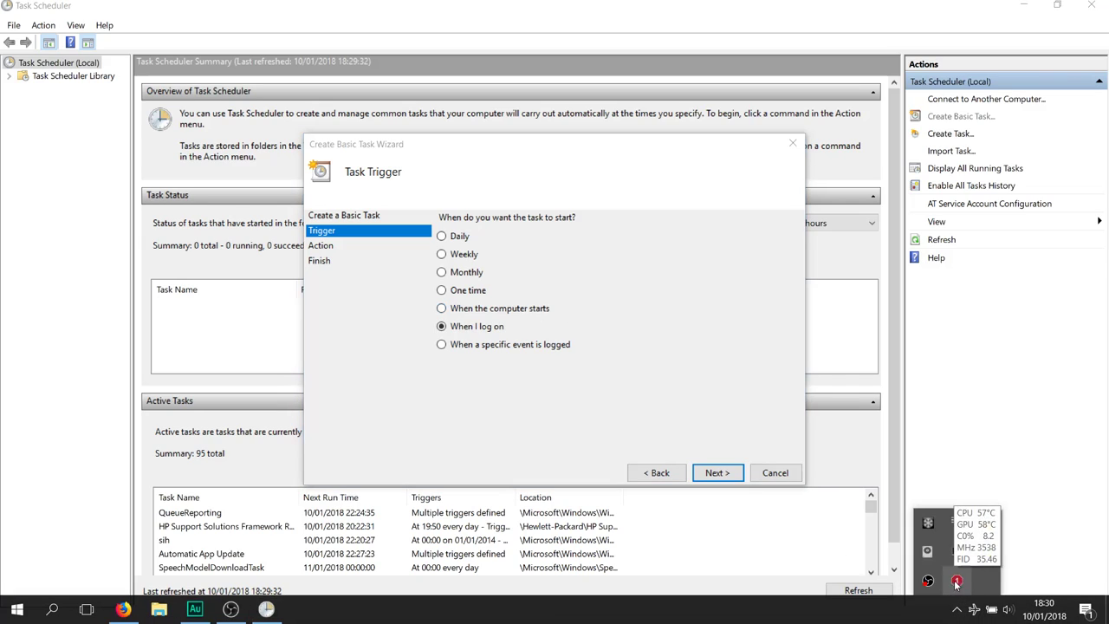
click(957, 613)
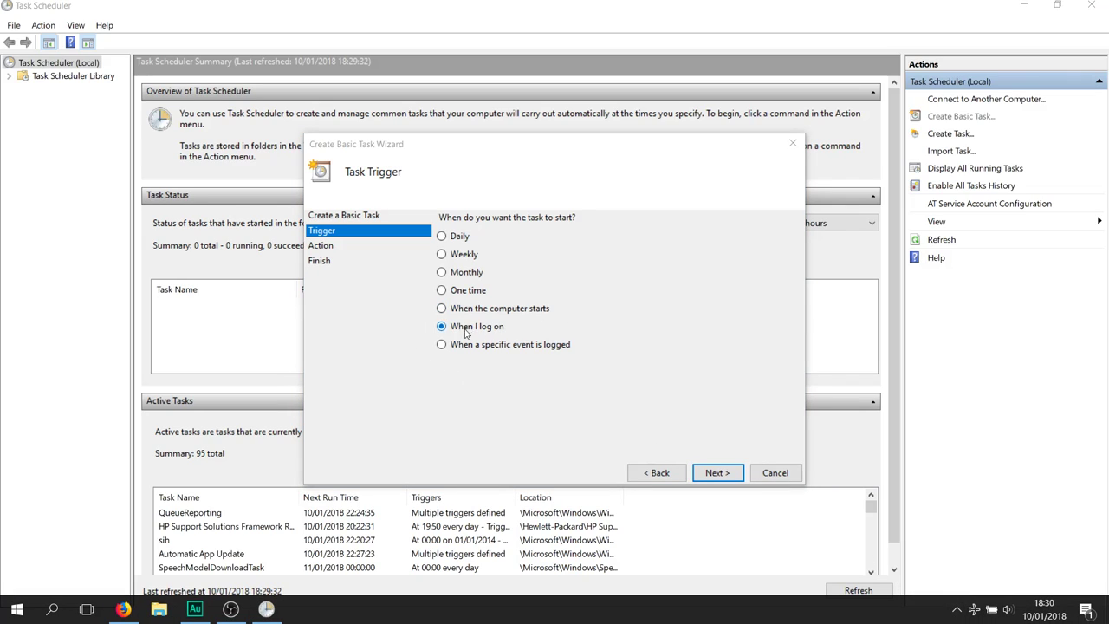
click(716, 473)
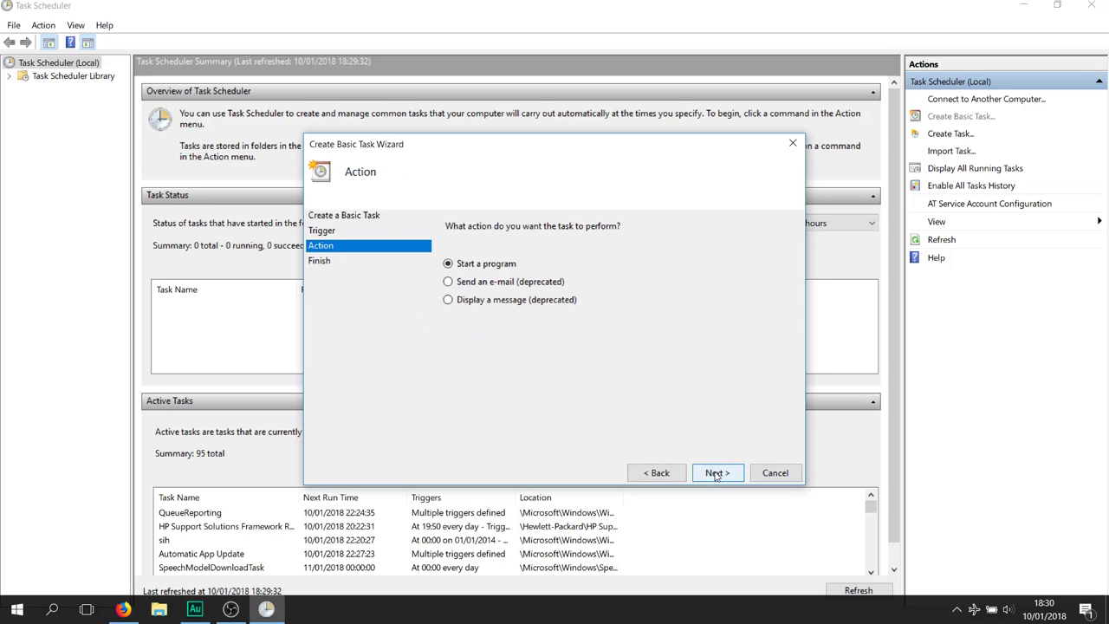
Keep Start a program as the task's action and choose ThrottleStop.exe from the ThrottleStop_850 folder as the program
click(718, 473)
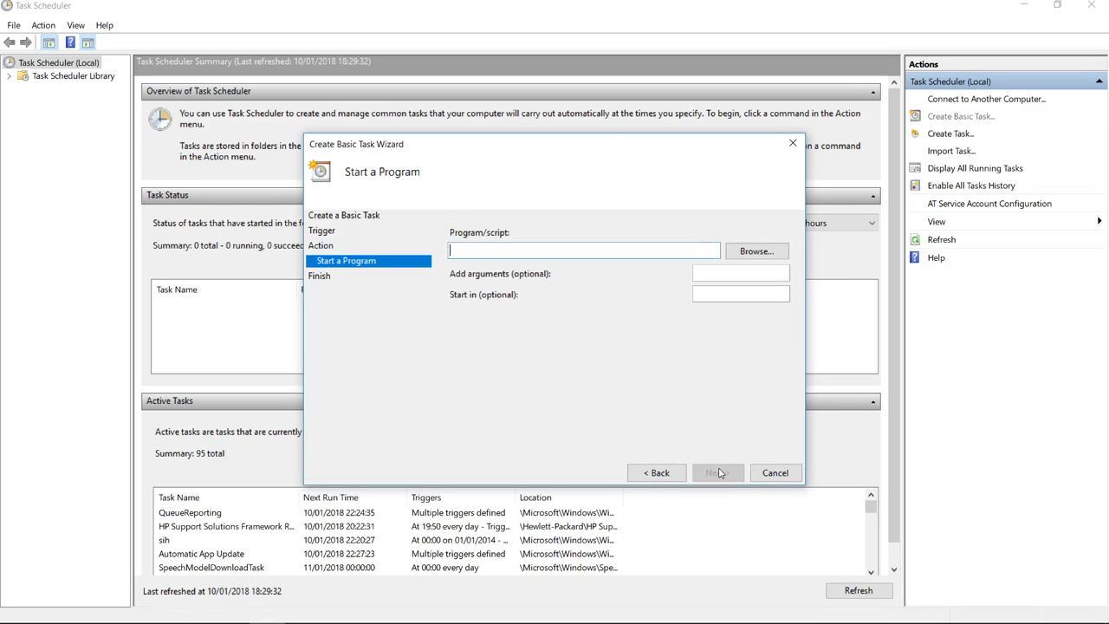
click(742, 252)
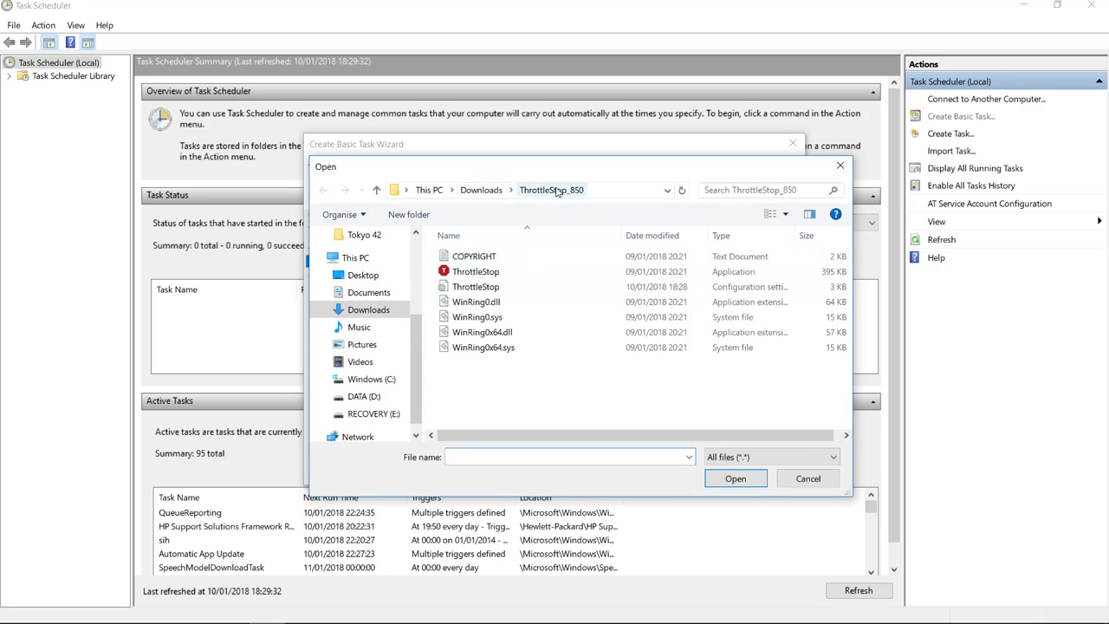
click(513, 273)
click(733, 482)
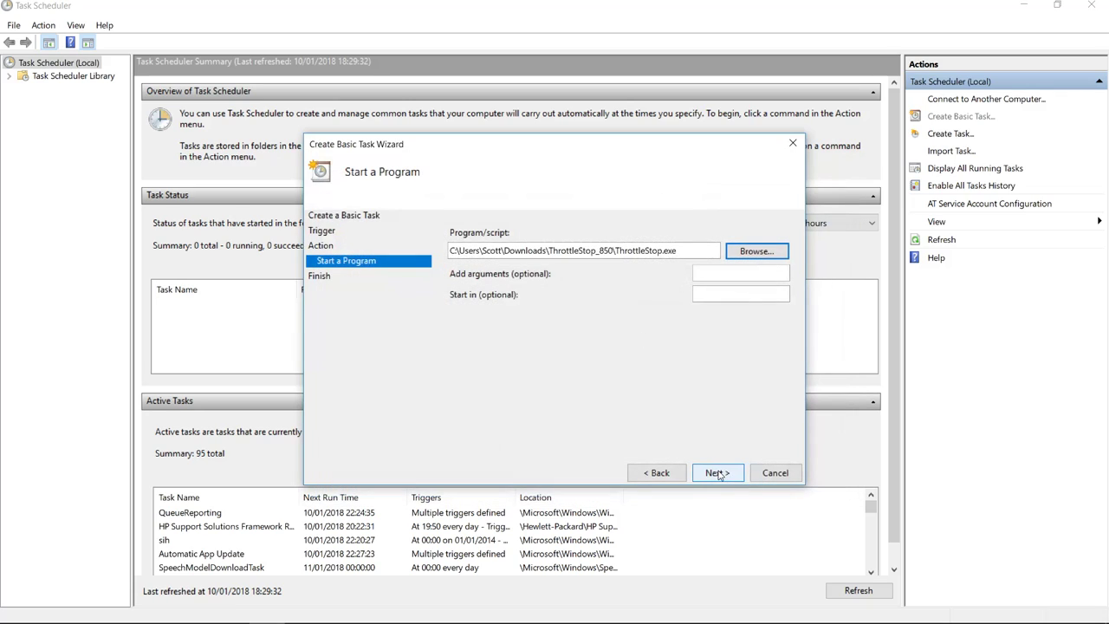
click(718, 472)
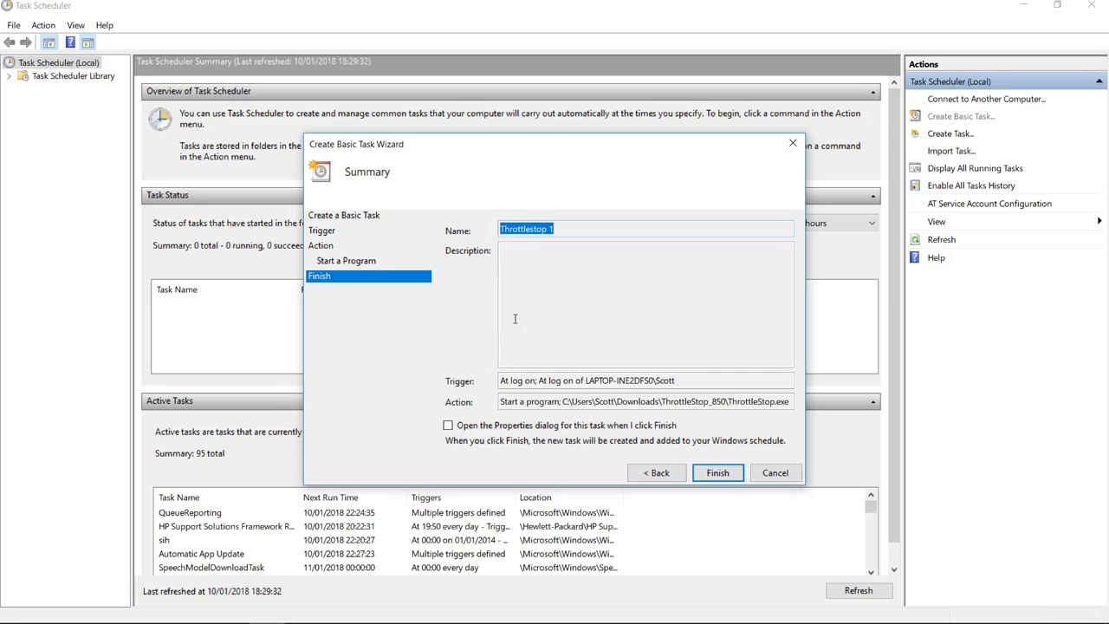
Finish creating the task and, in its Properties, enable Run with highest privileges and configure it for Windows 10
click(447, 425)
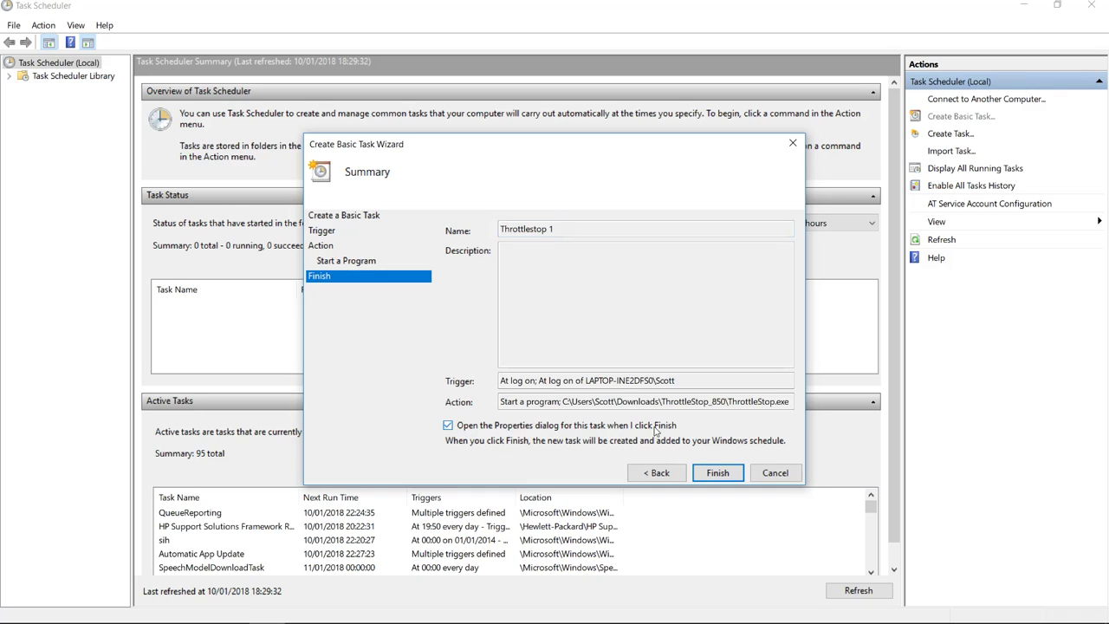
click(718, 474)
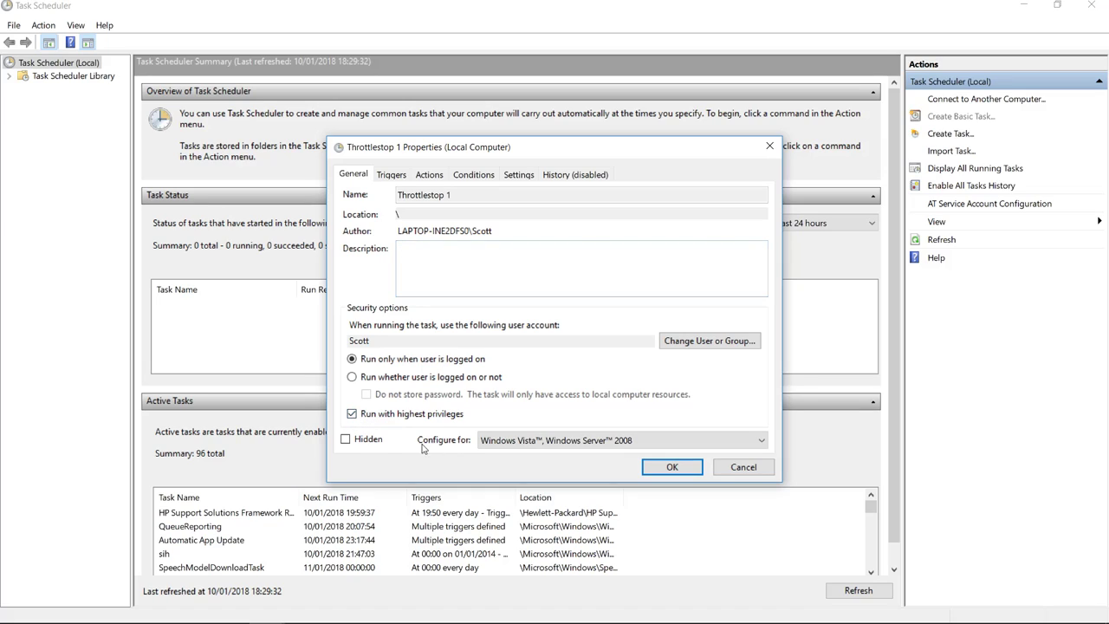
click(761, 442)
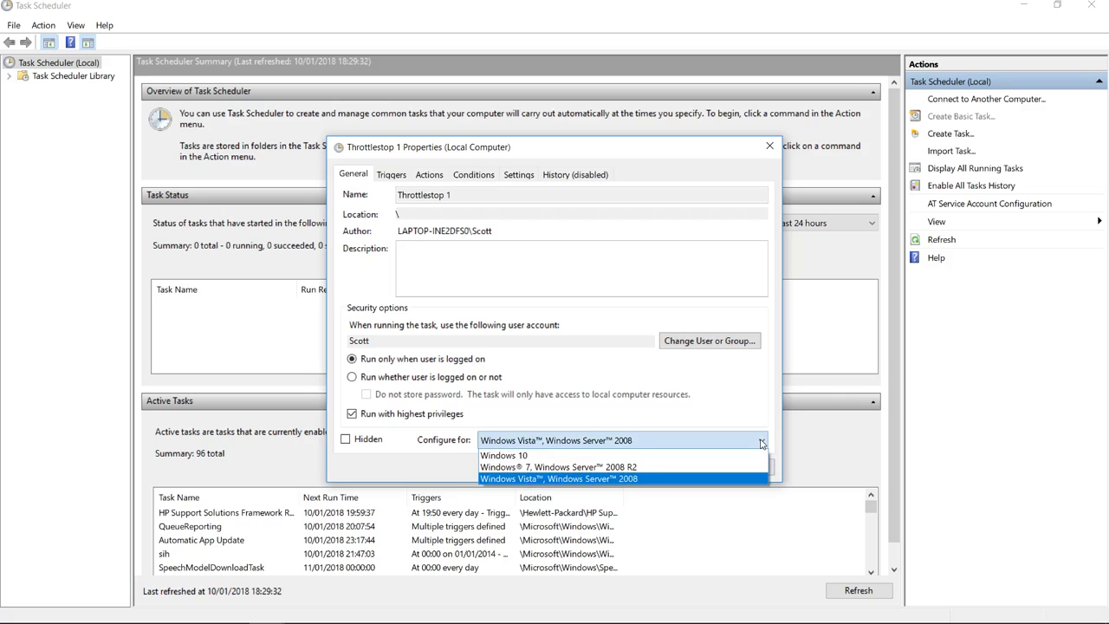
click(625, 456)
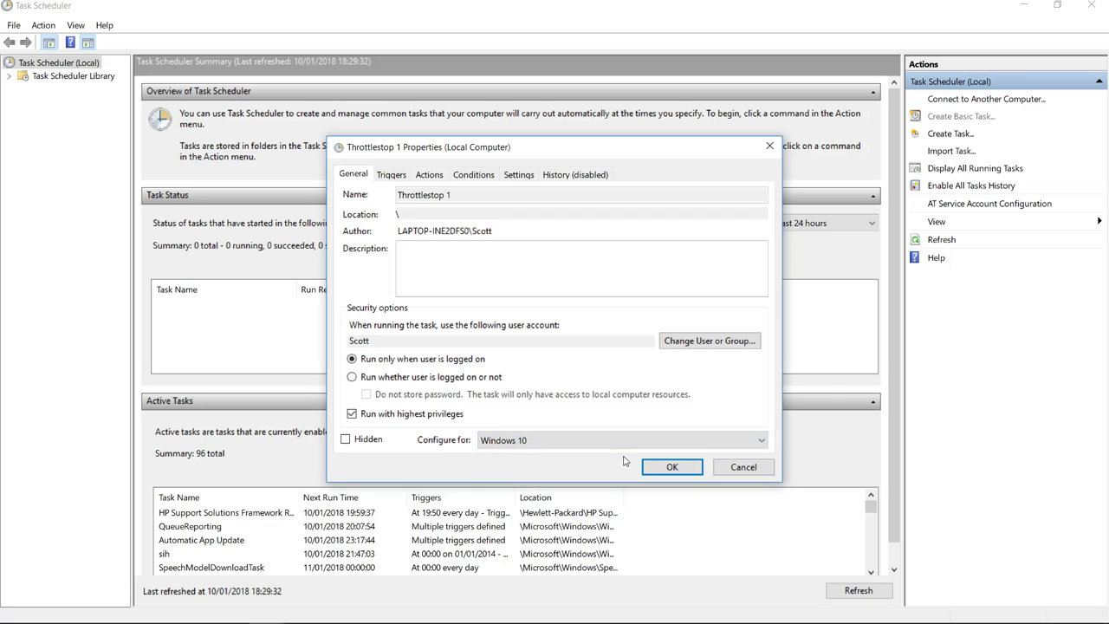
Review the task's trigger and action, and disable the condition that starts it only if the computer is on AC power
click(391, 176)
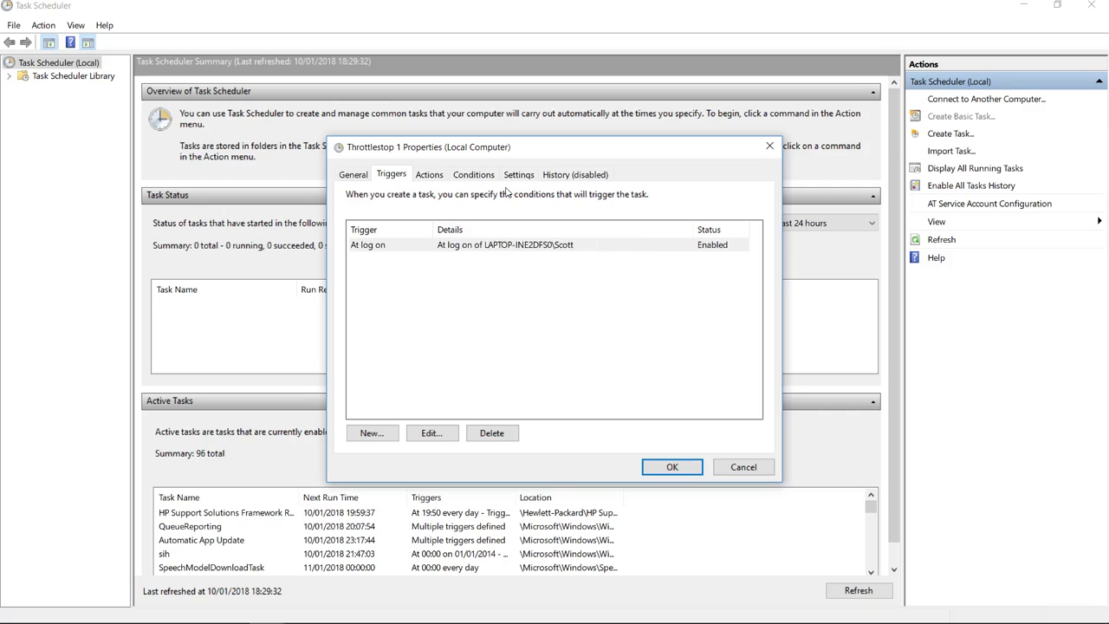
click(439, 178)
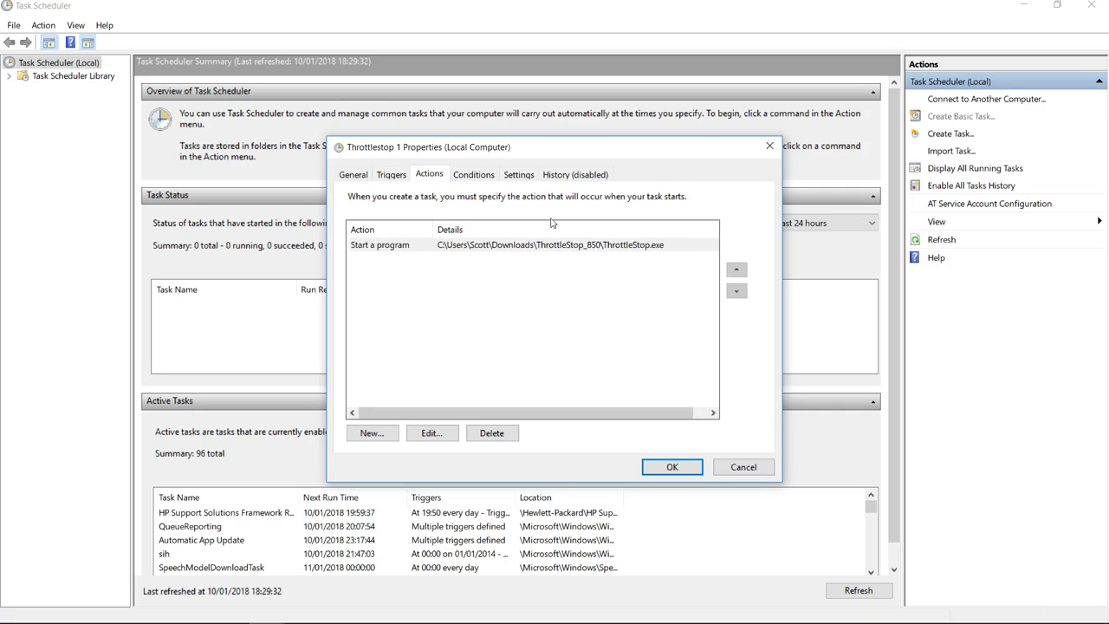
click(476, 176)
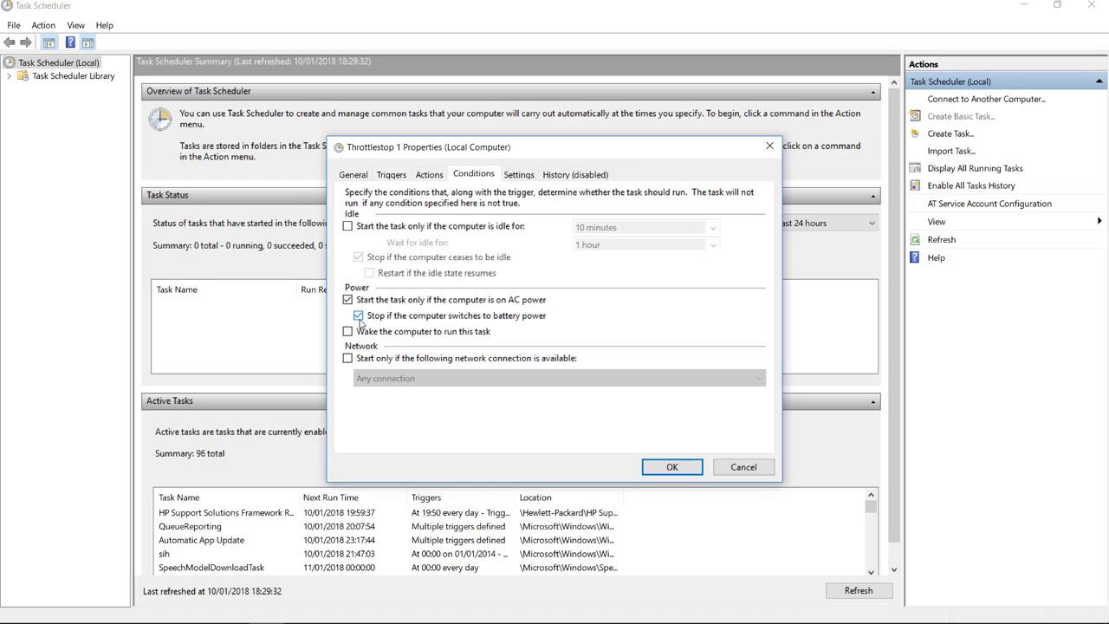
click(347, 299)
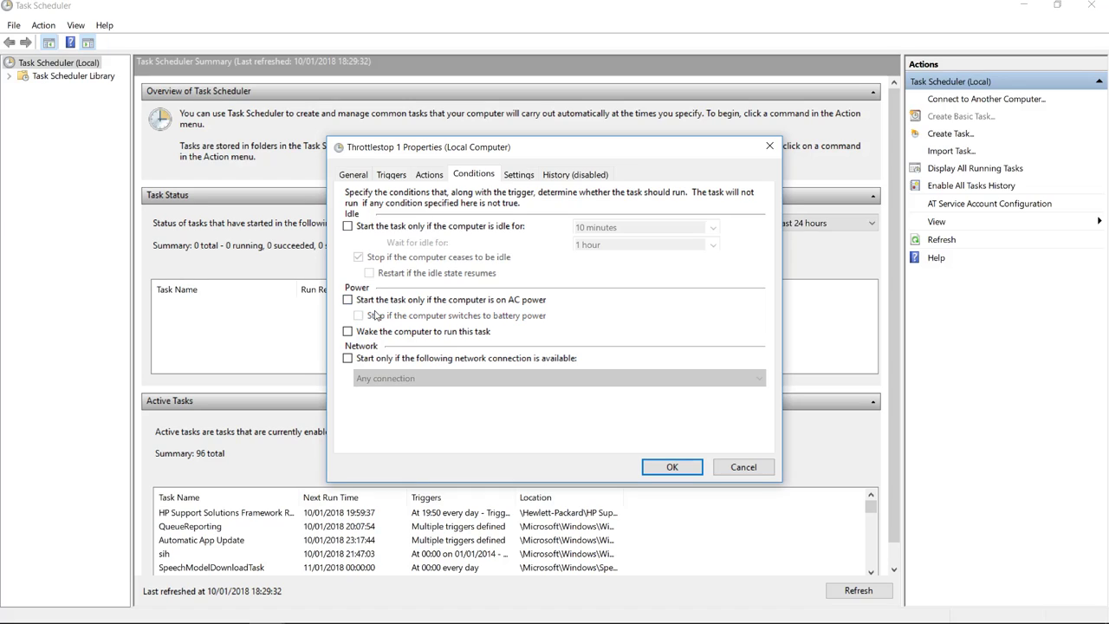
Disable stopping the task if it runs longer than 3 days and forcing it to stop, and save the task's properties
click(518, 174)
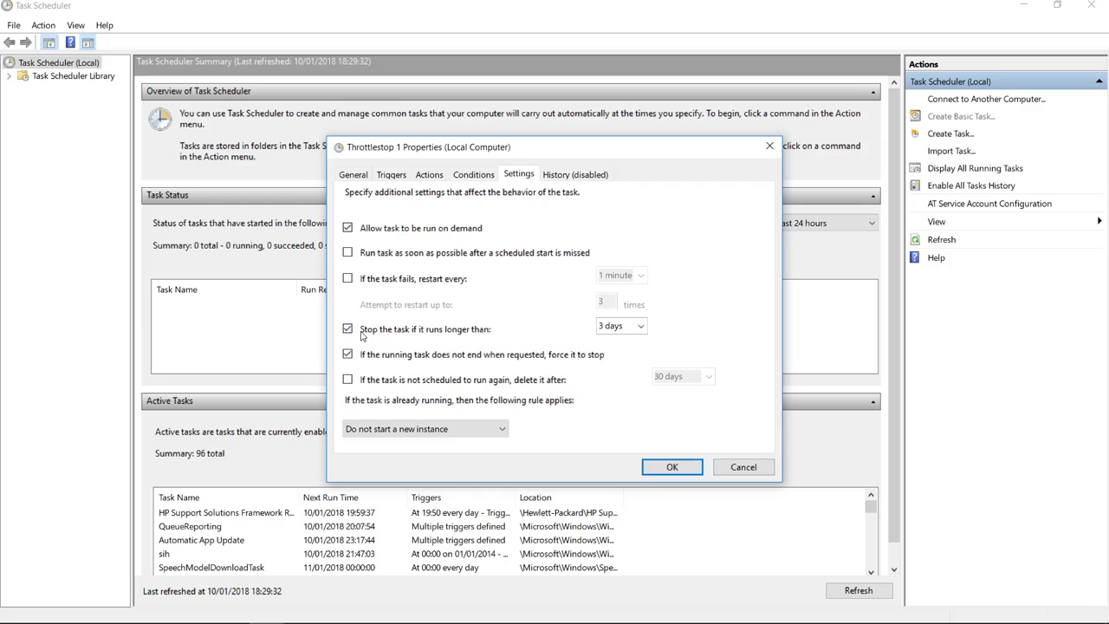
click(348, 332)
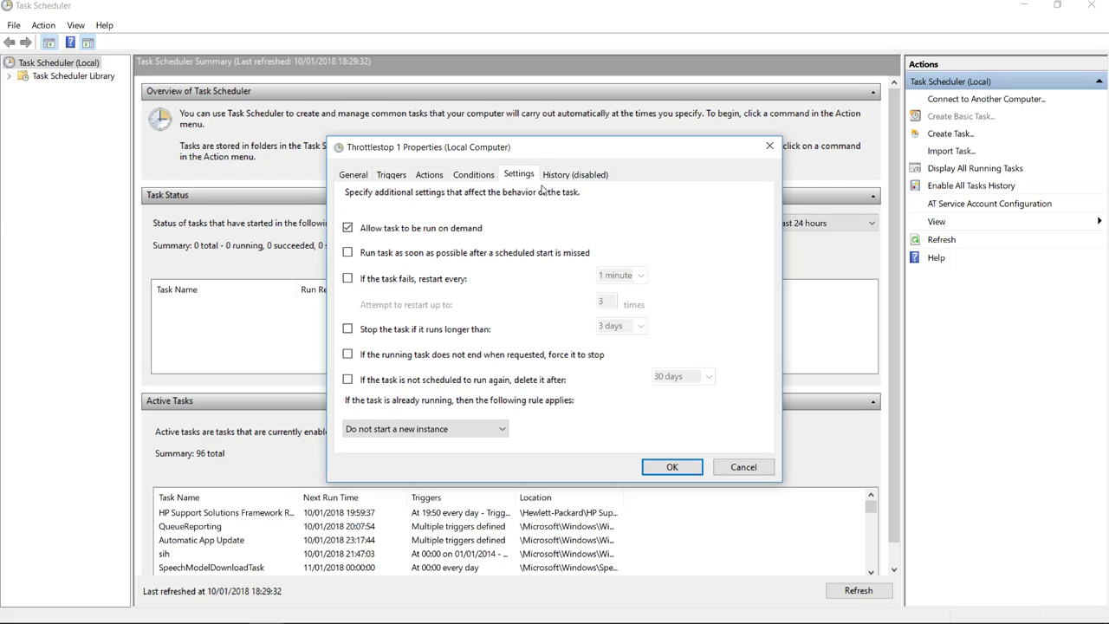
click(569, 174)
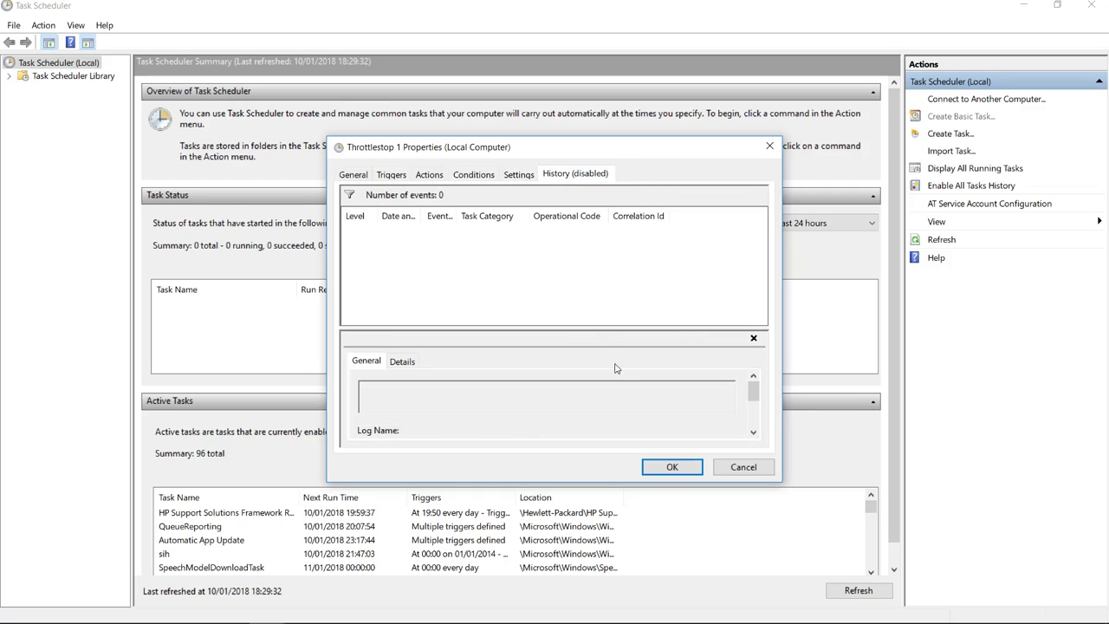
click(656, 468)
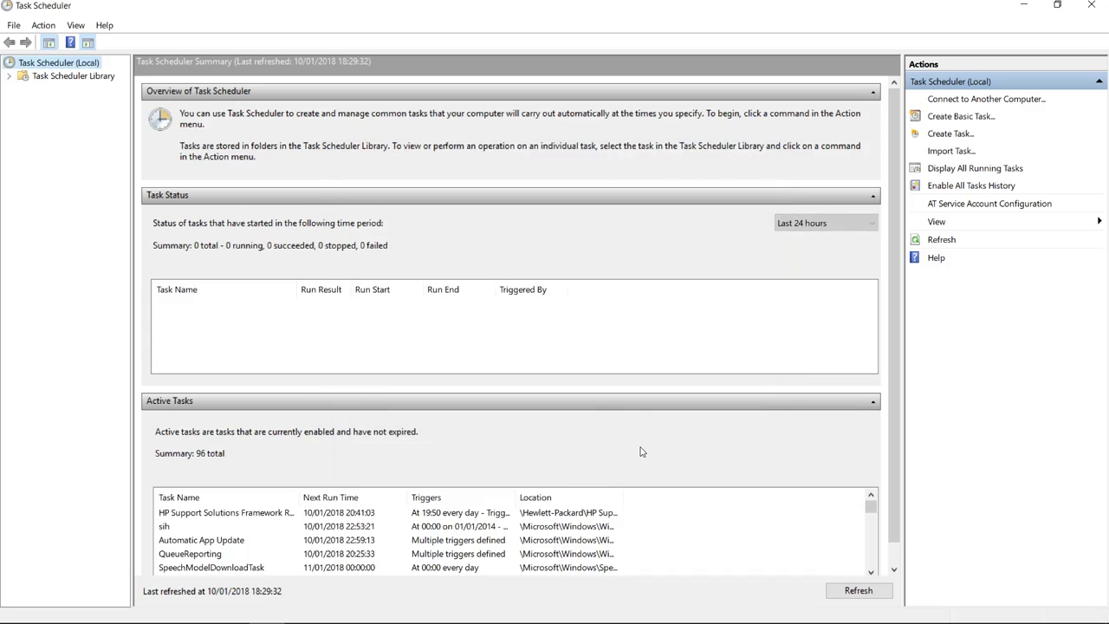
Find the Throttlestop 1 task among the active tasks, delete it, and close Task Scheduler
click(200, 539)
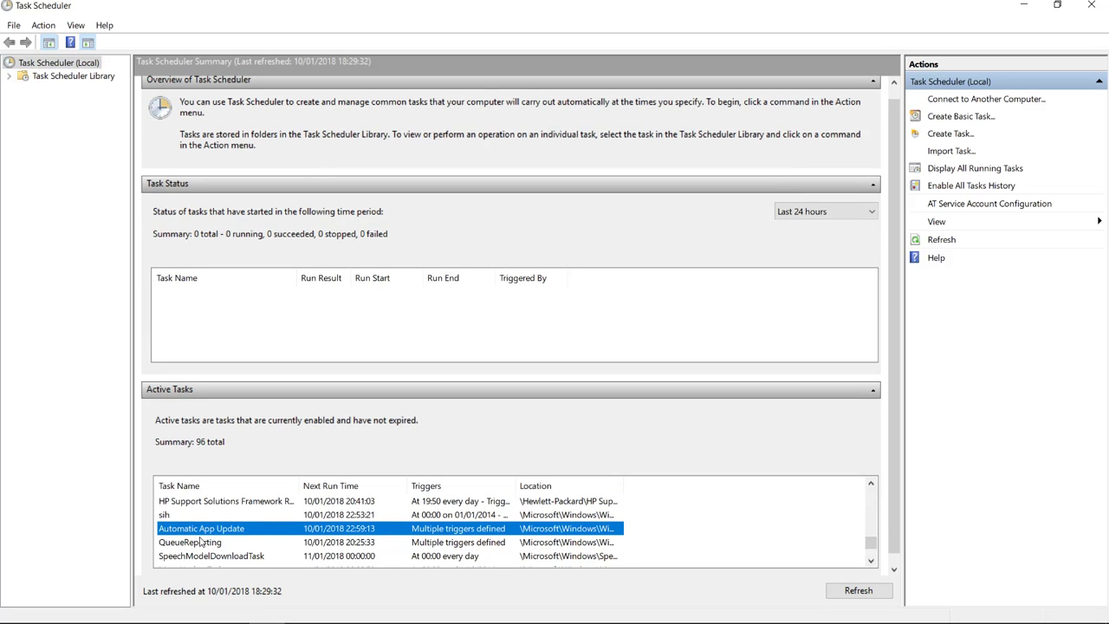
key(t)
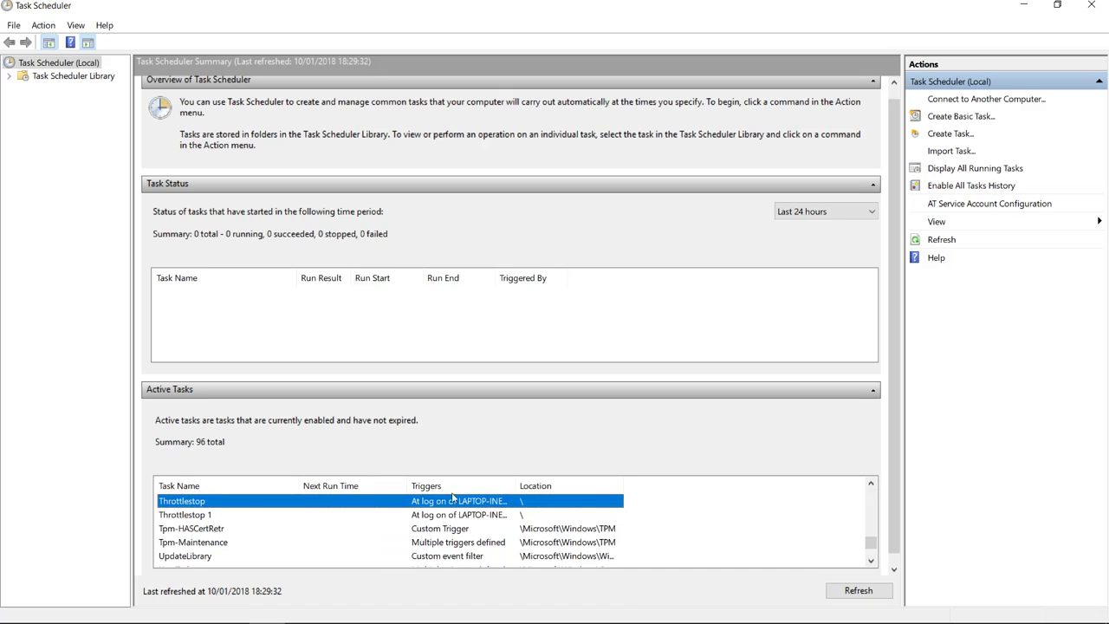
click(194, 518)
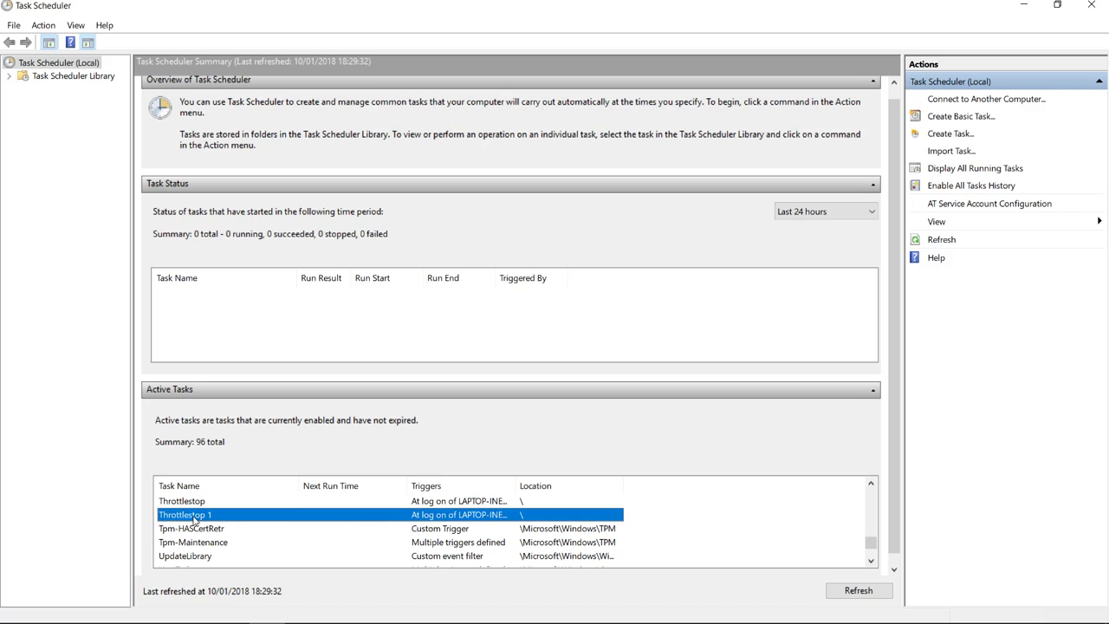
double_click(194, 518)
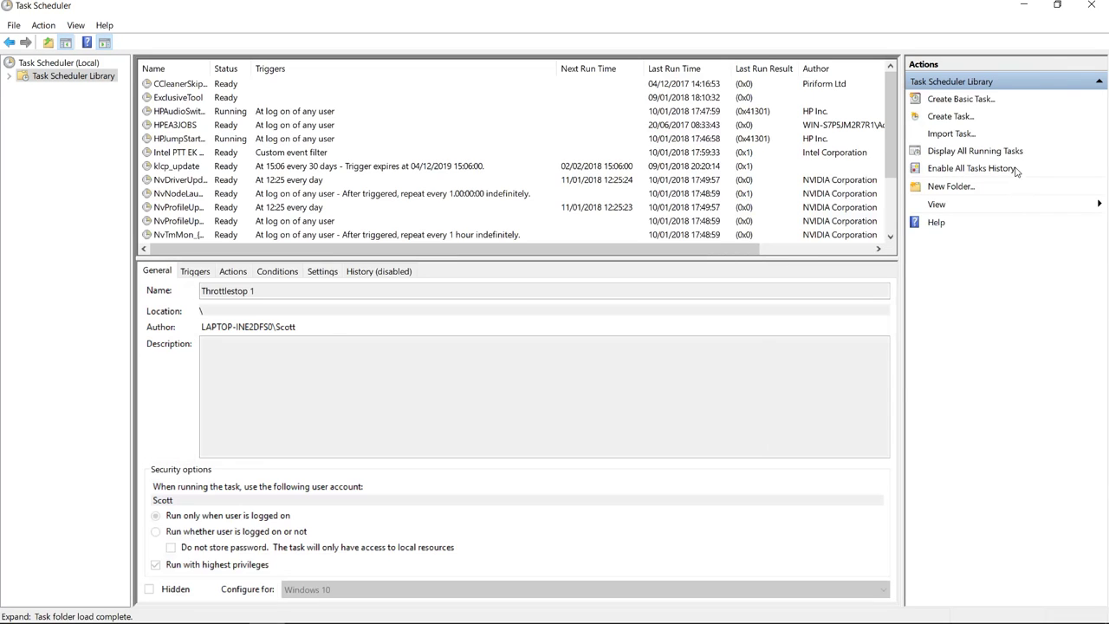
click(937, 368)
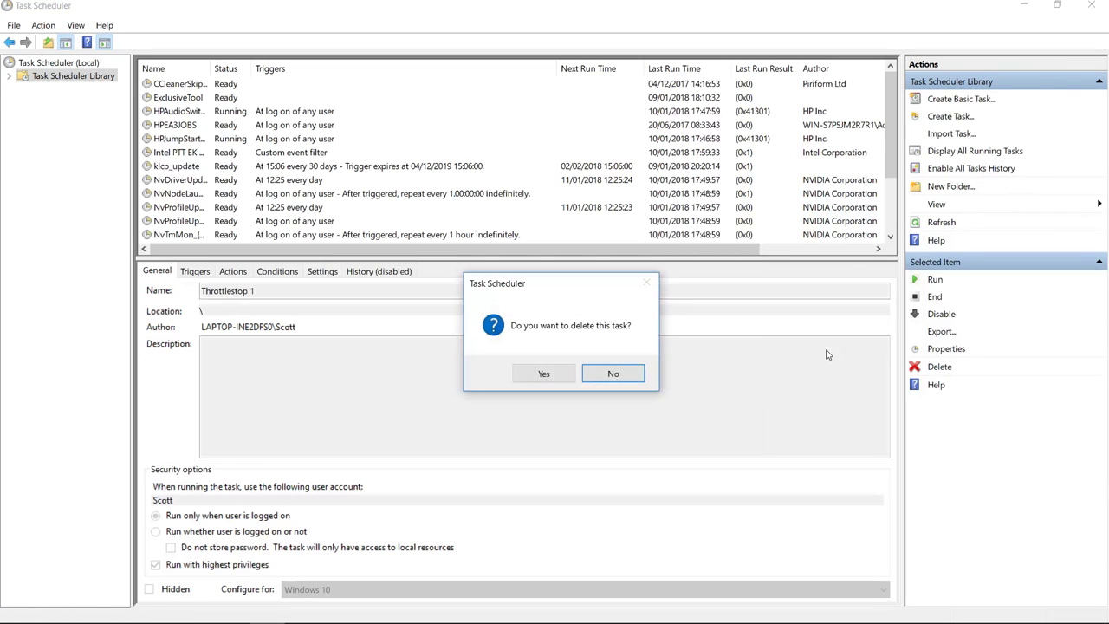
click(543, 374)
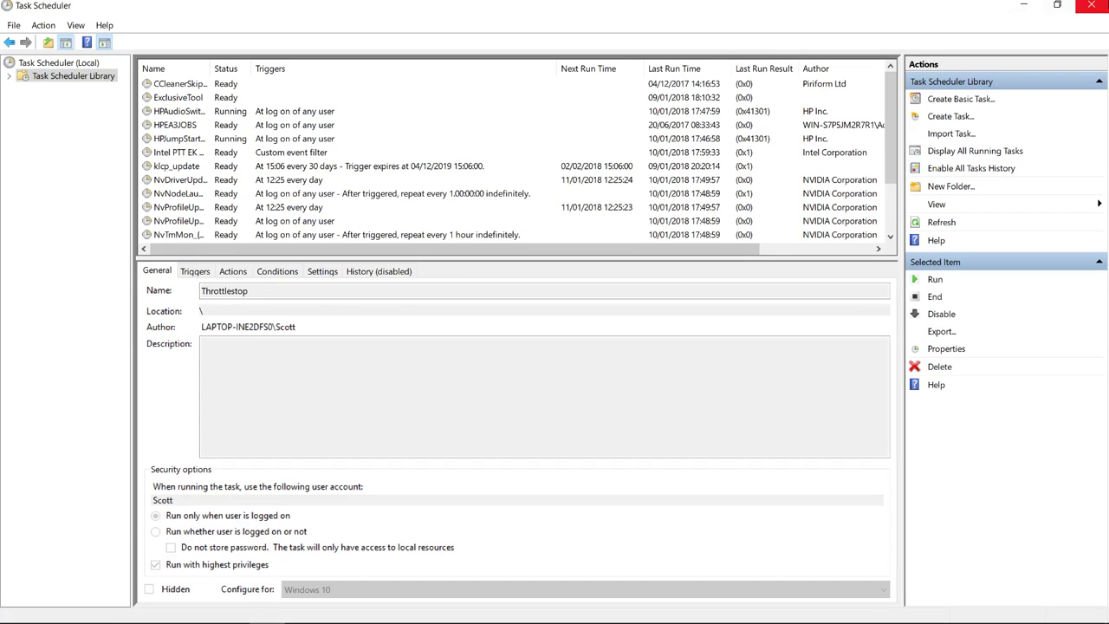
click(1091, 5)
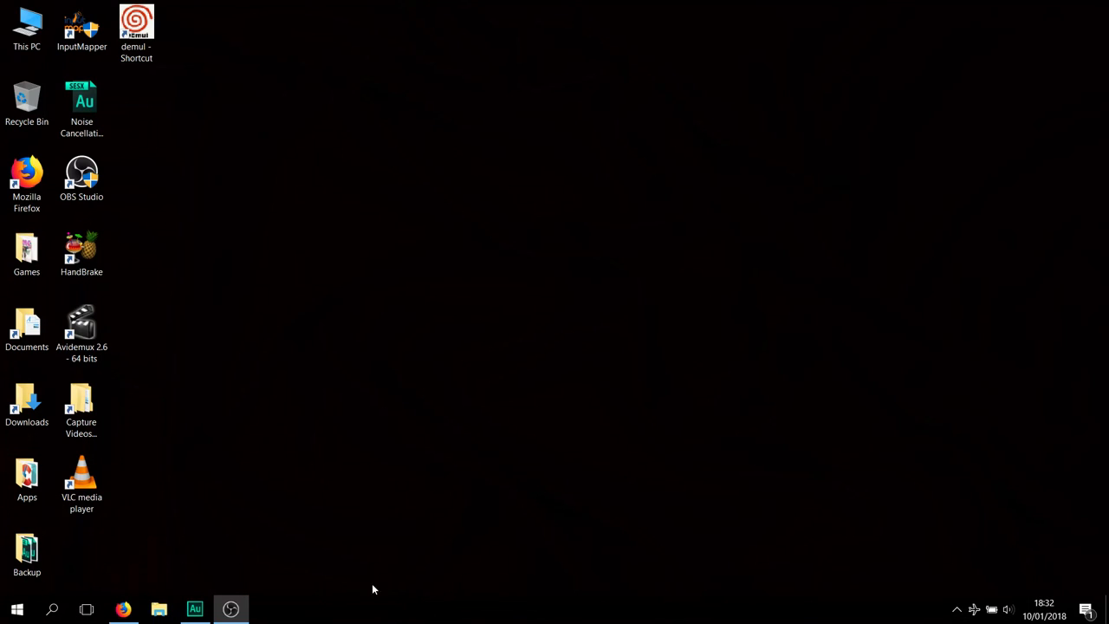
Switch to ThrottleStop from the background apps and examine the voltage offsets in its FIVR settings, cancelling out of them
mouse_move(212, 617)
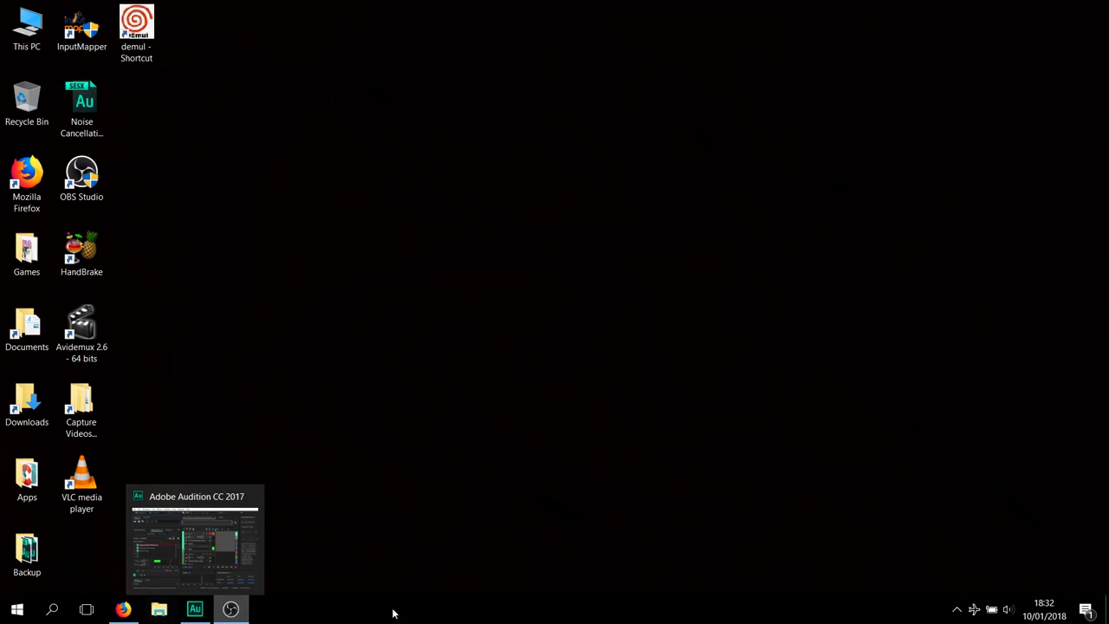
click(955, 611)
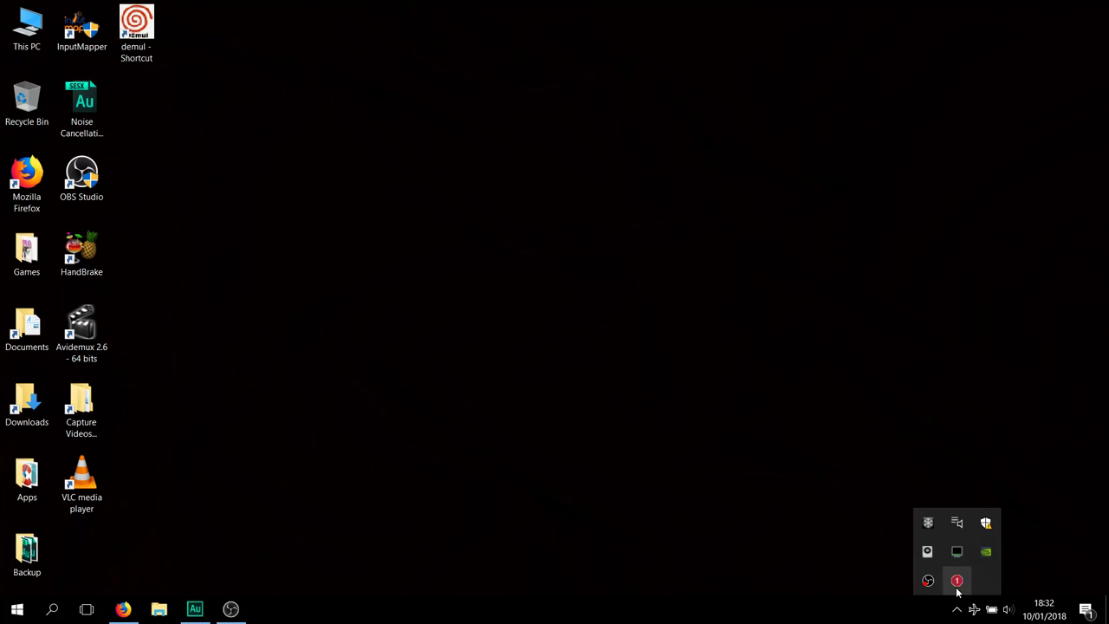
click(956, 581)
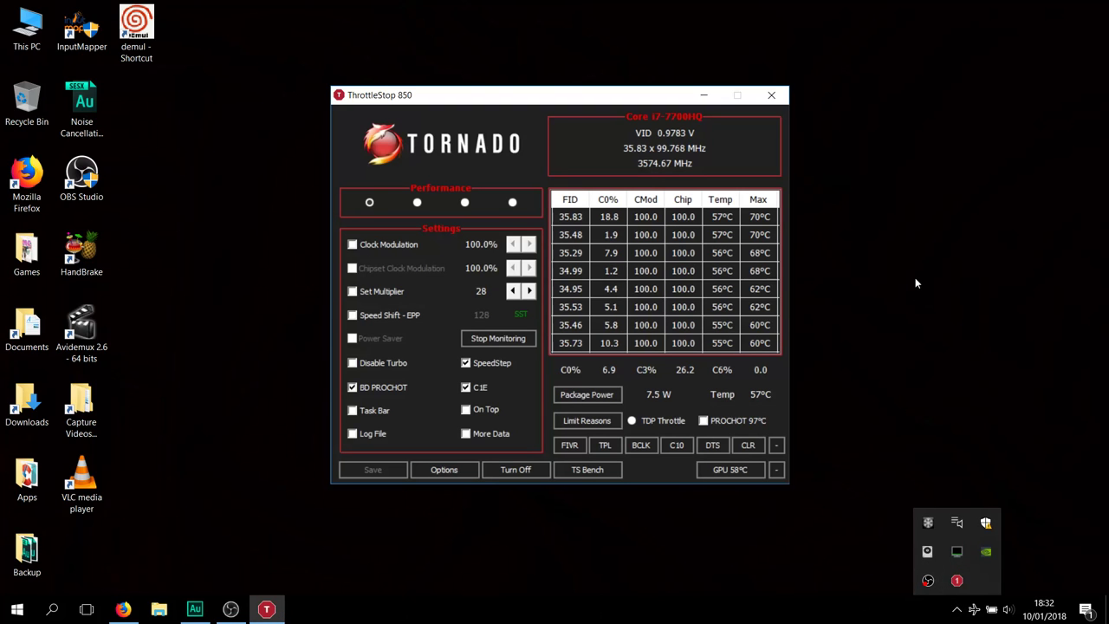
click(833, 241)
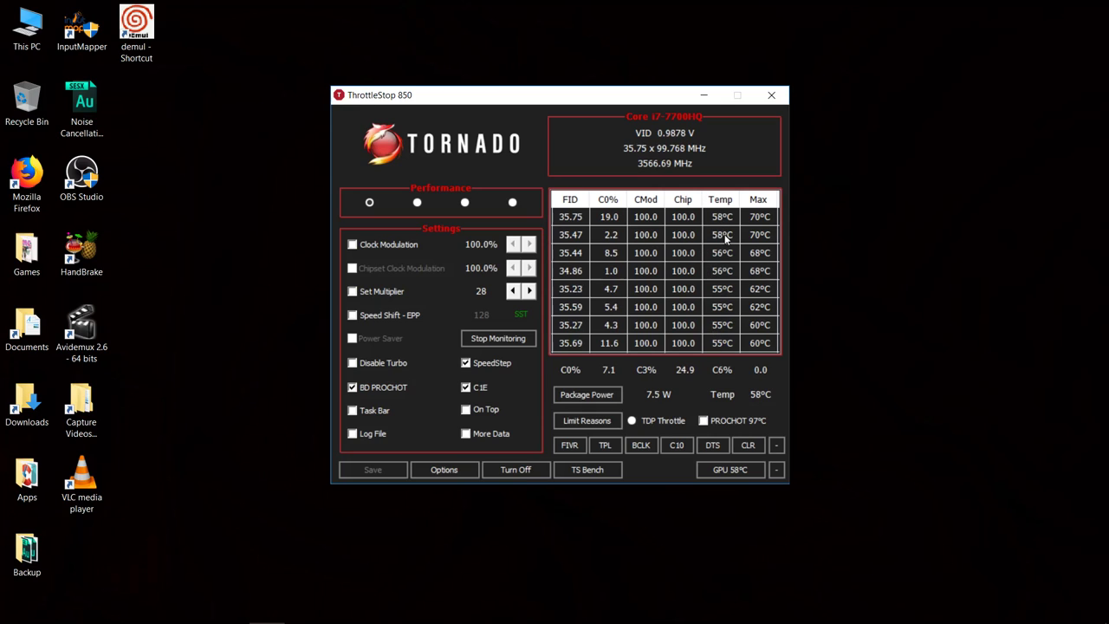
mouse_move(238, 610)
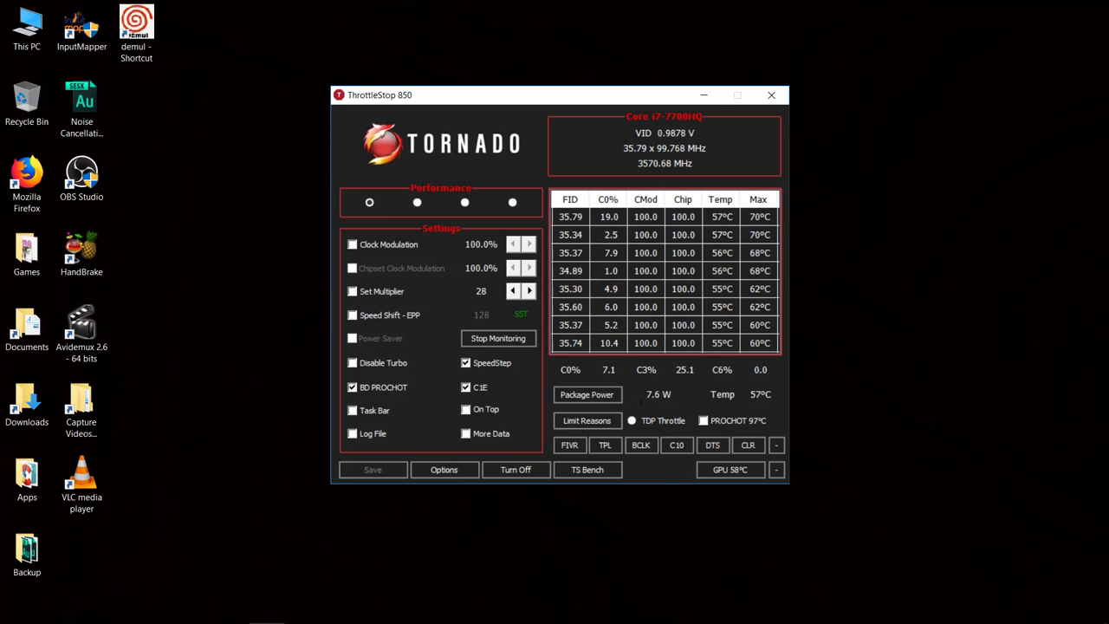
click(569, 446)
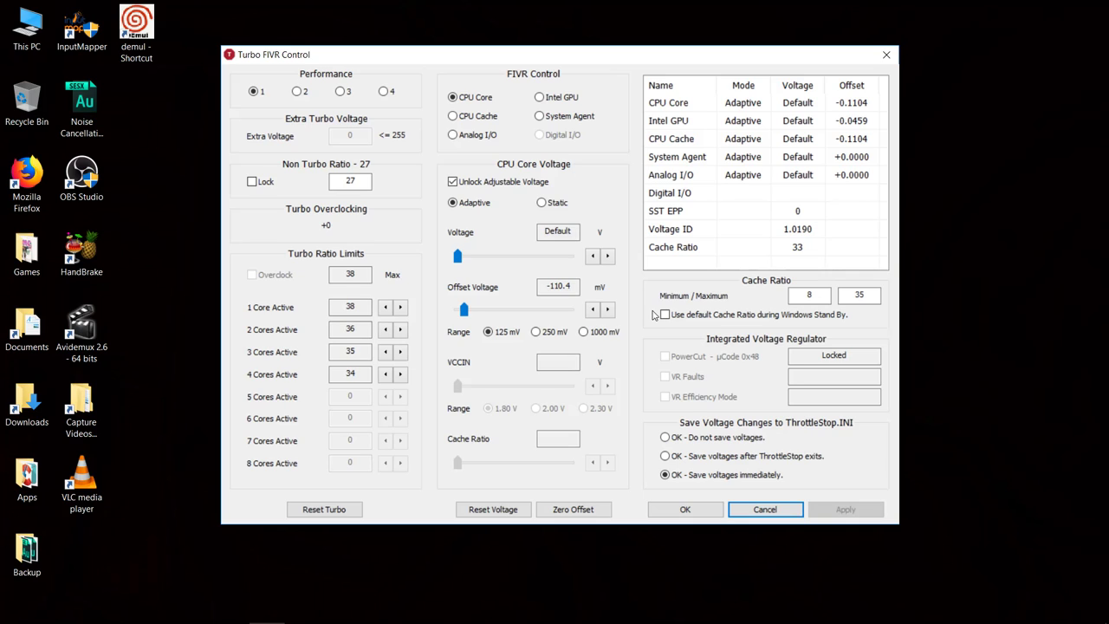
click(755, 515)
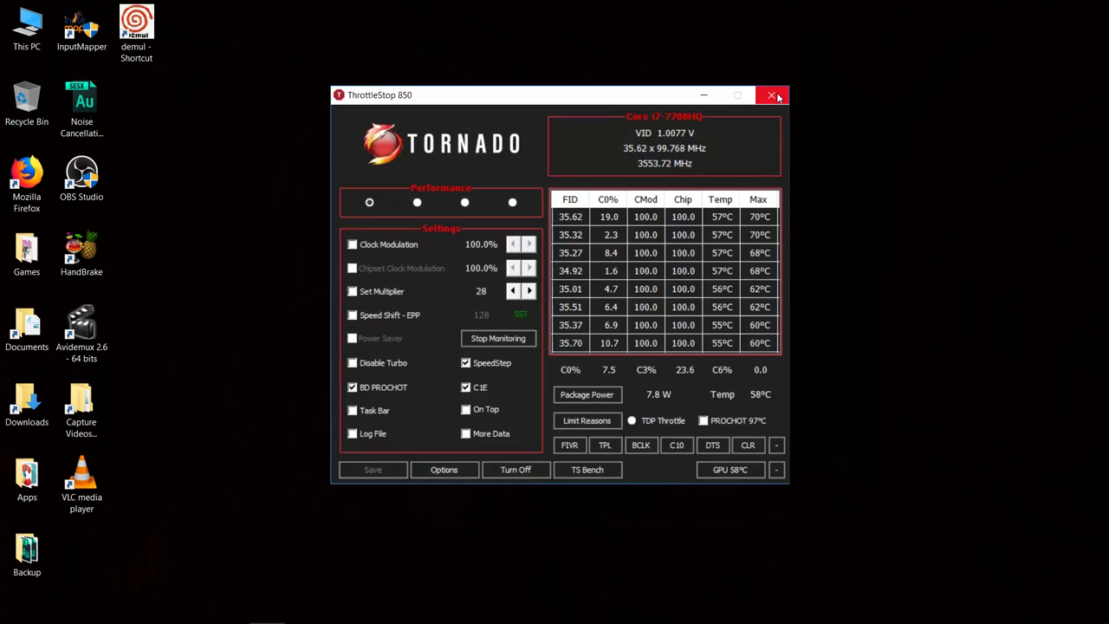